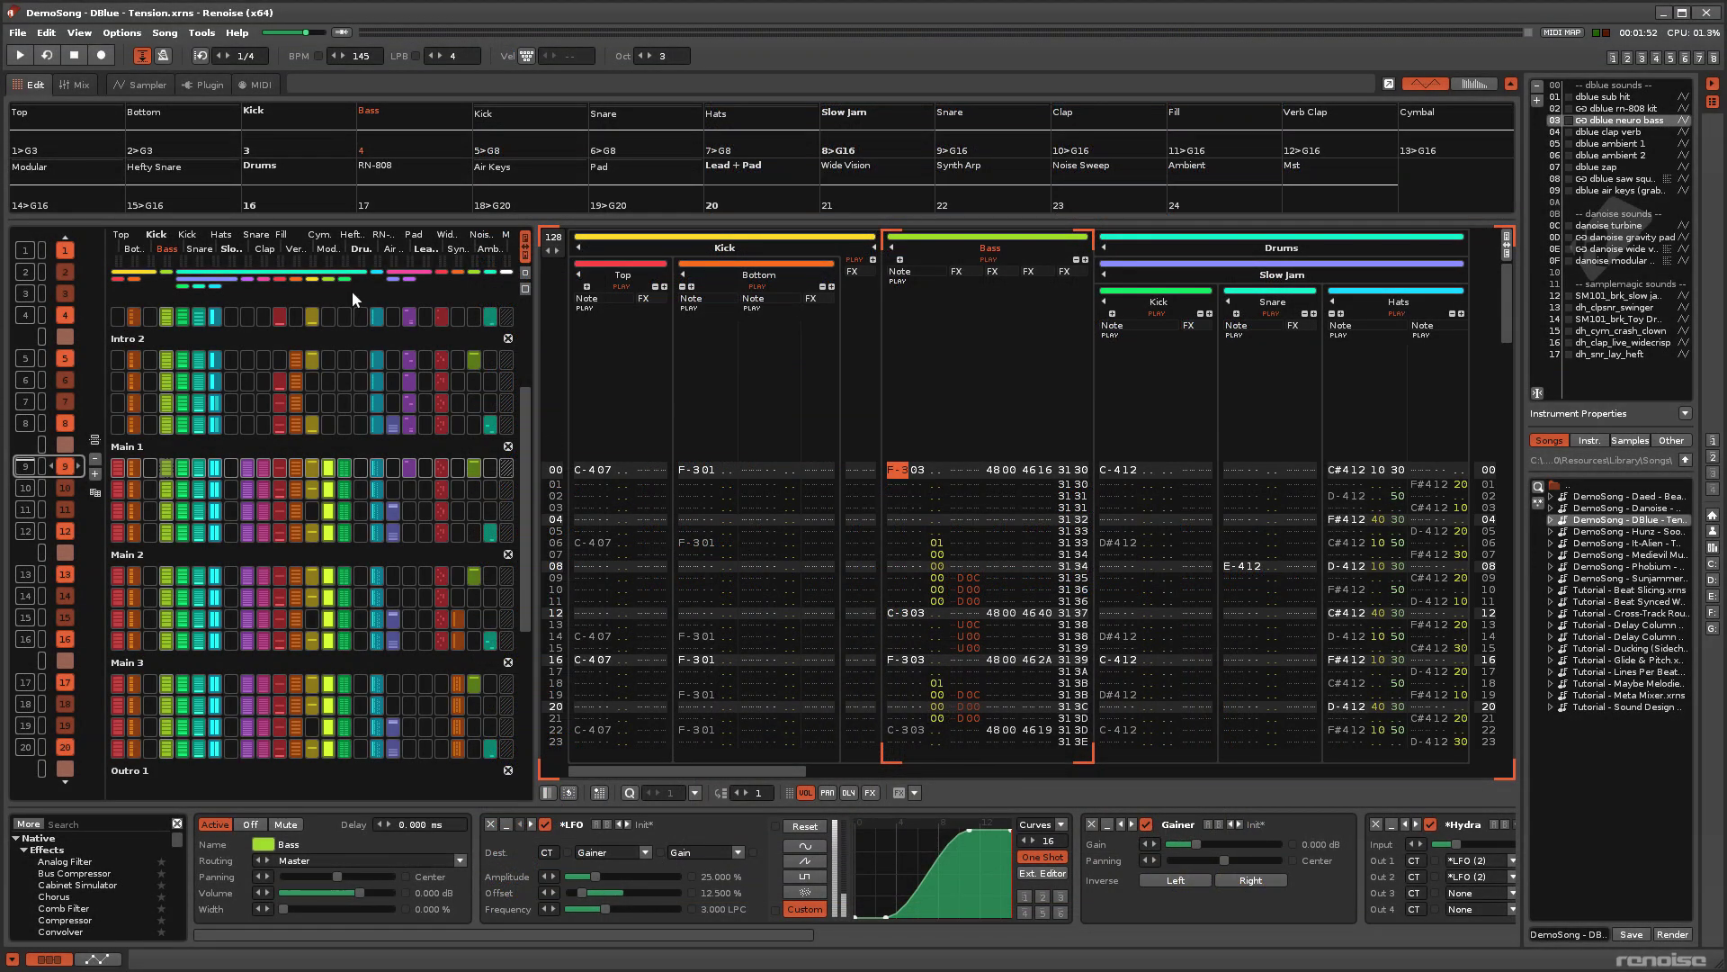
In Preferences, set the user interface scaling to 100%, then to 125%.
click(42, 37)
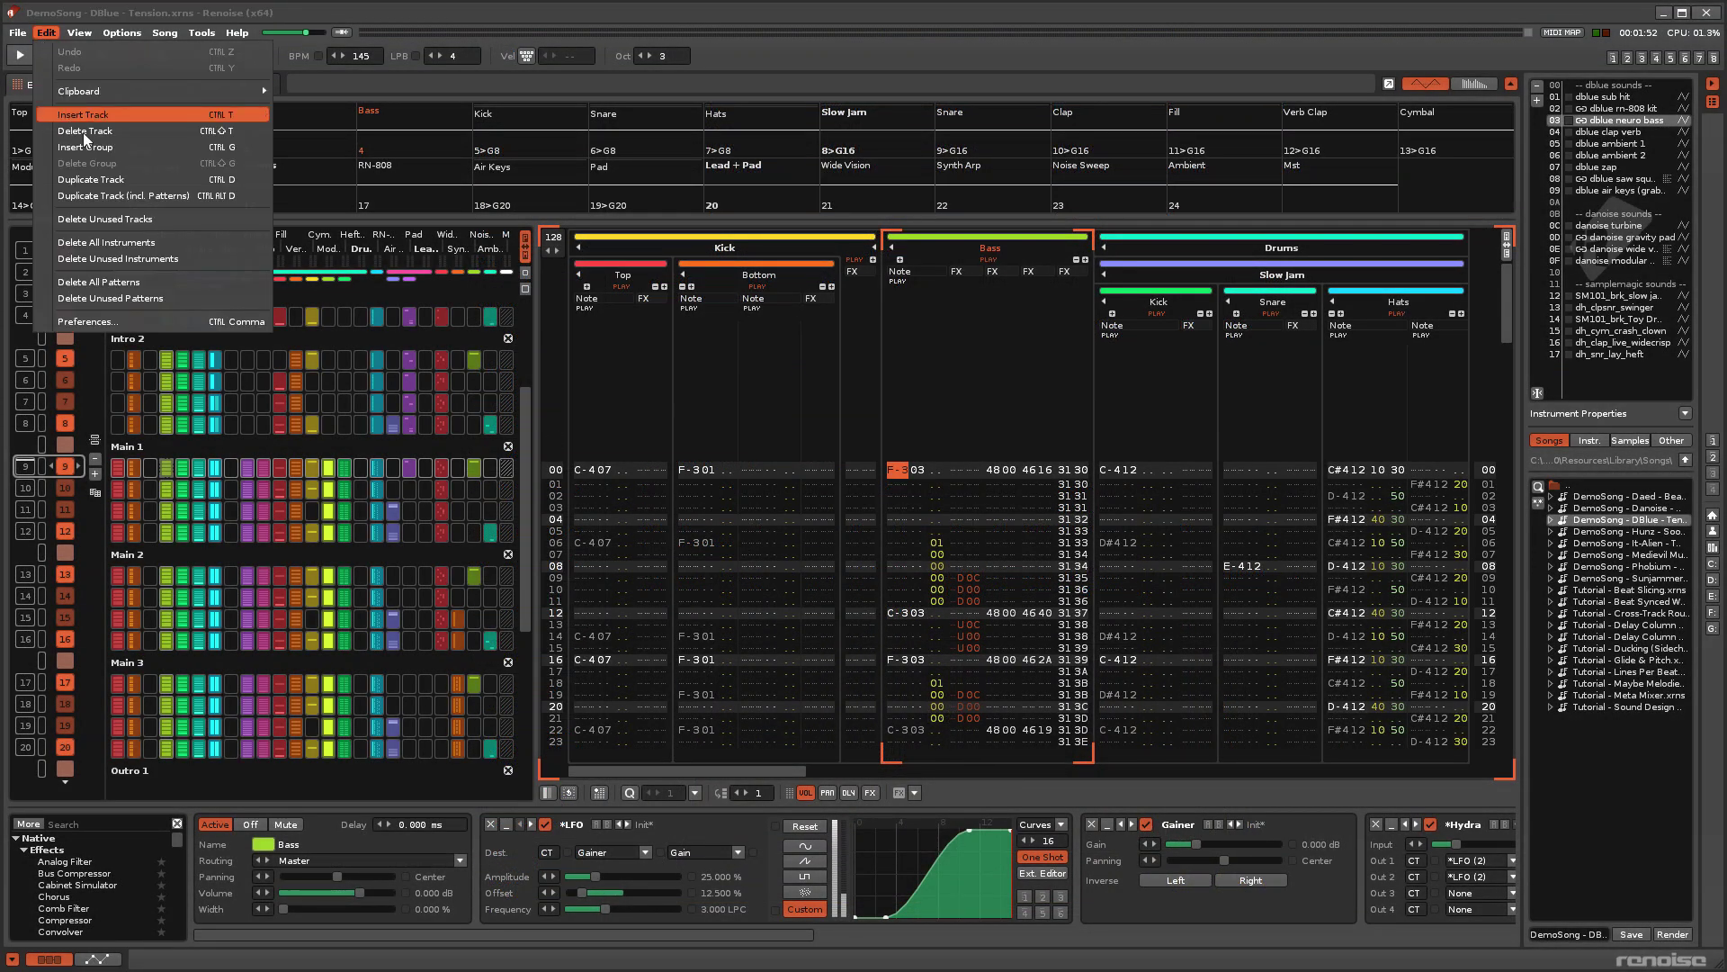
click(110, 317)
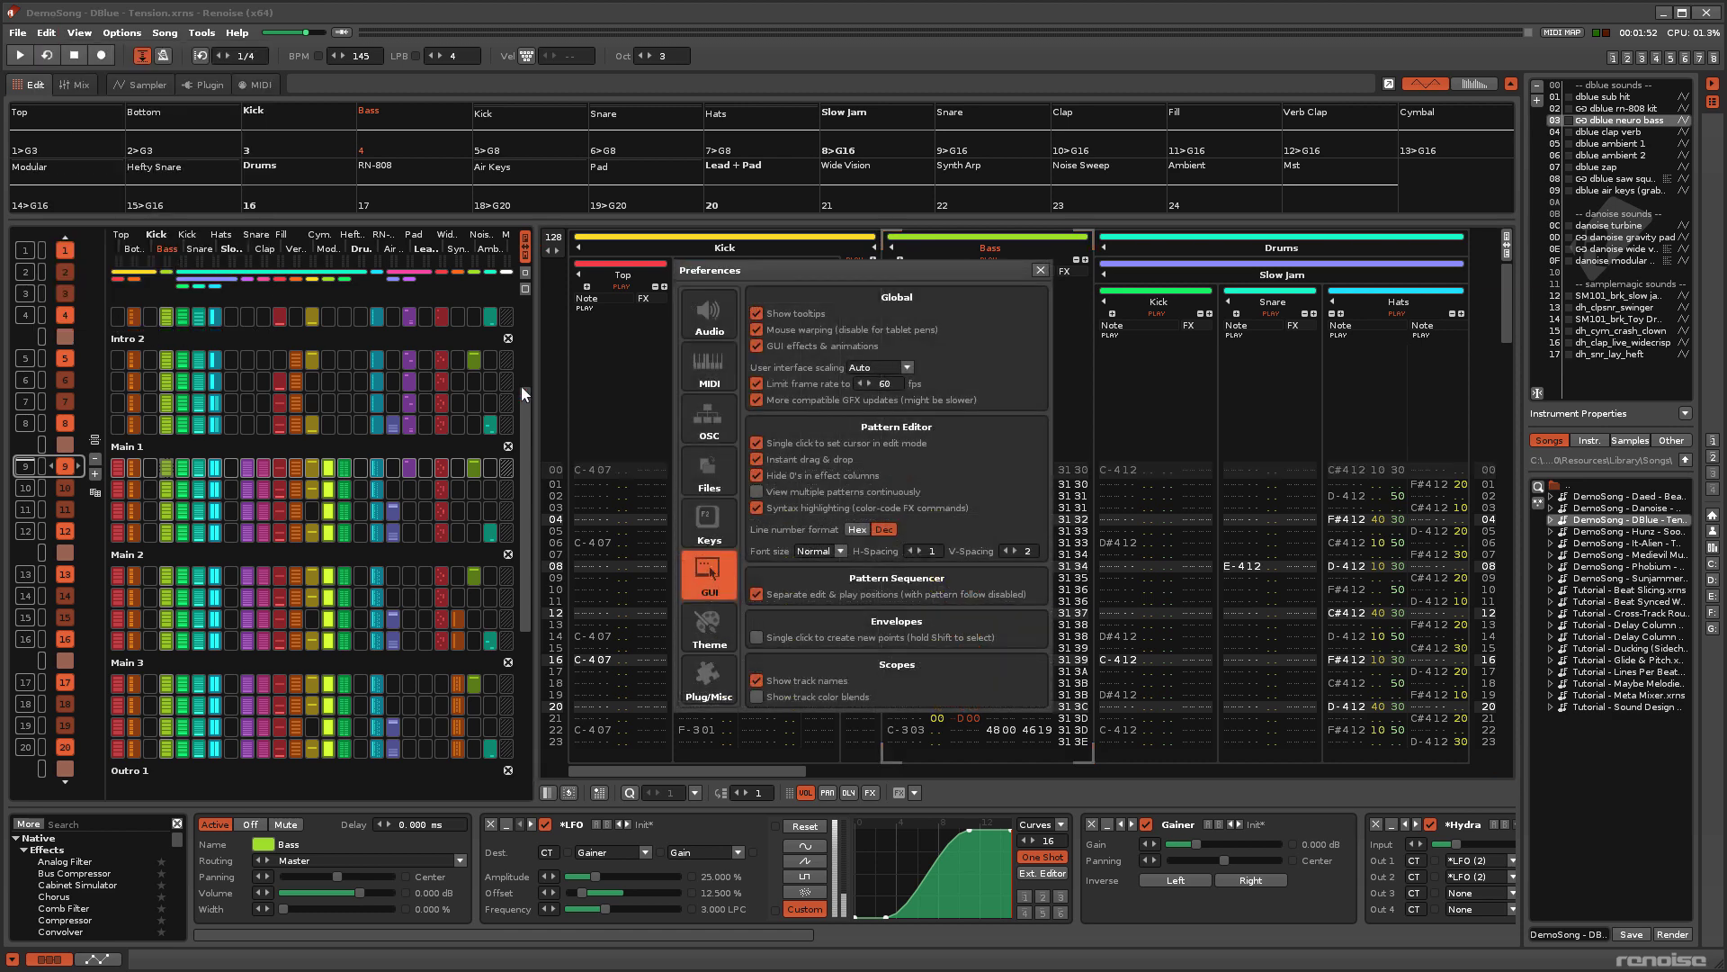
click(906, 372)
click(881, 395)
click(908, 371)
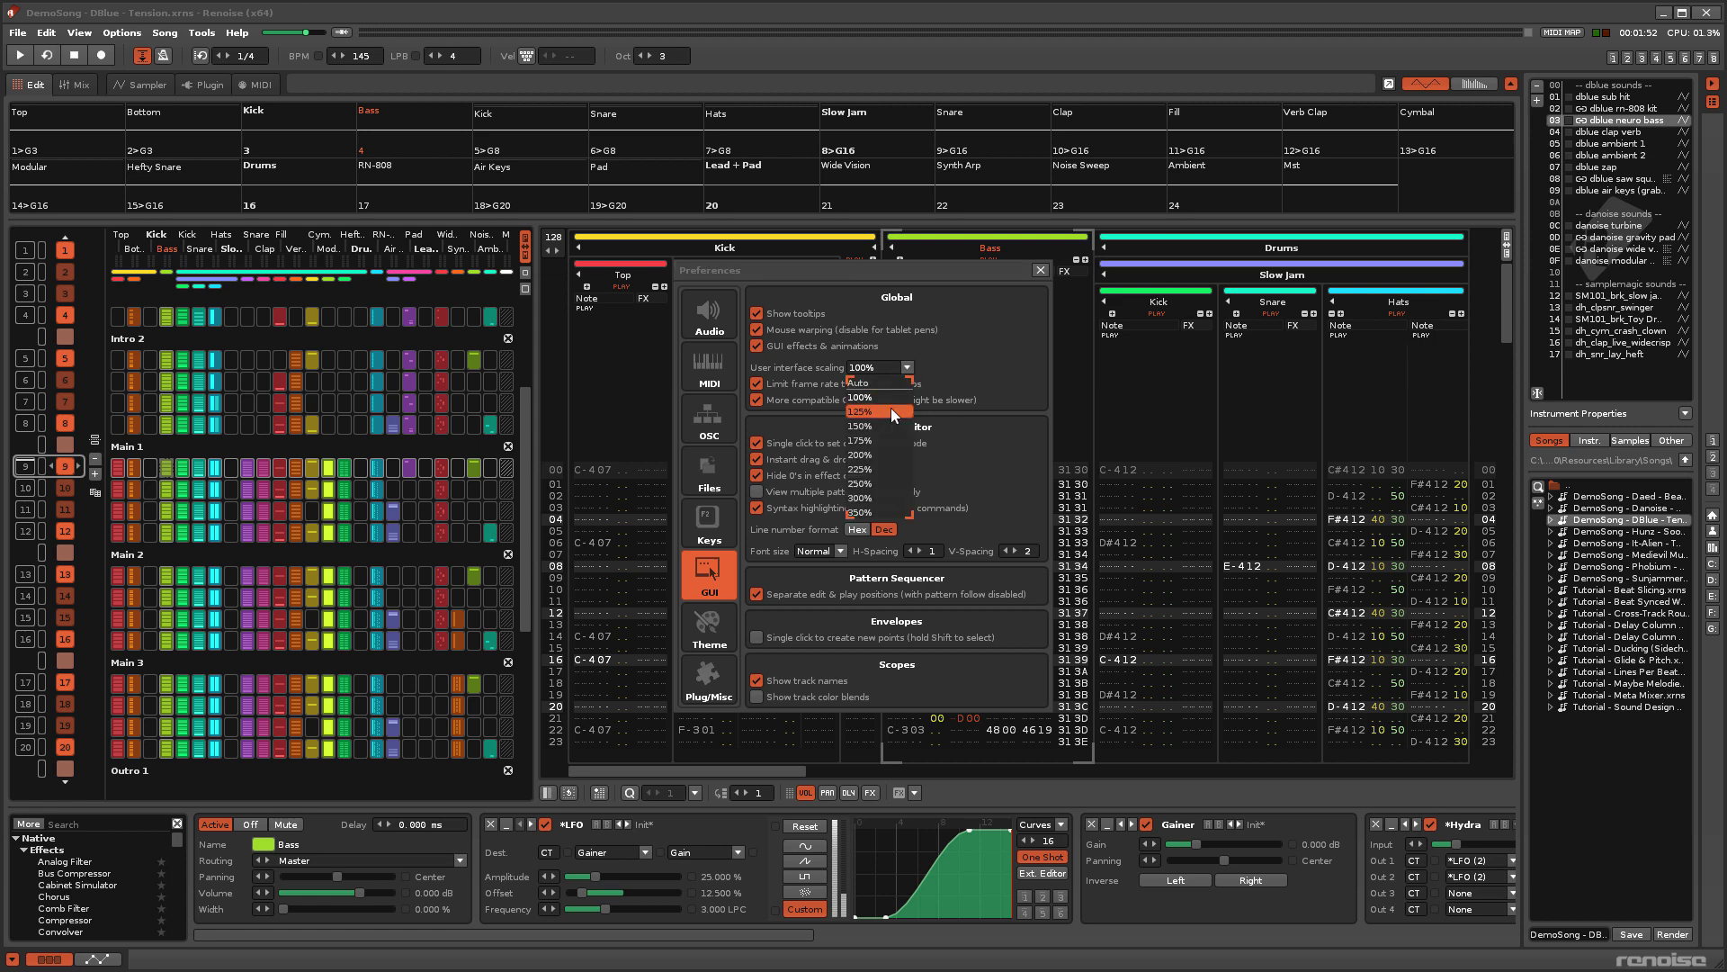
click(889, 410)
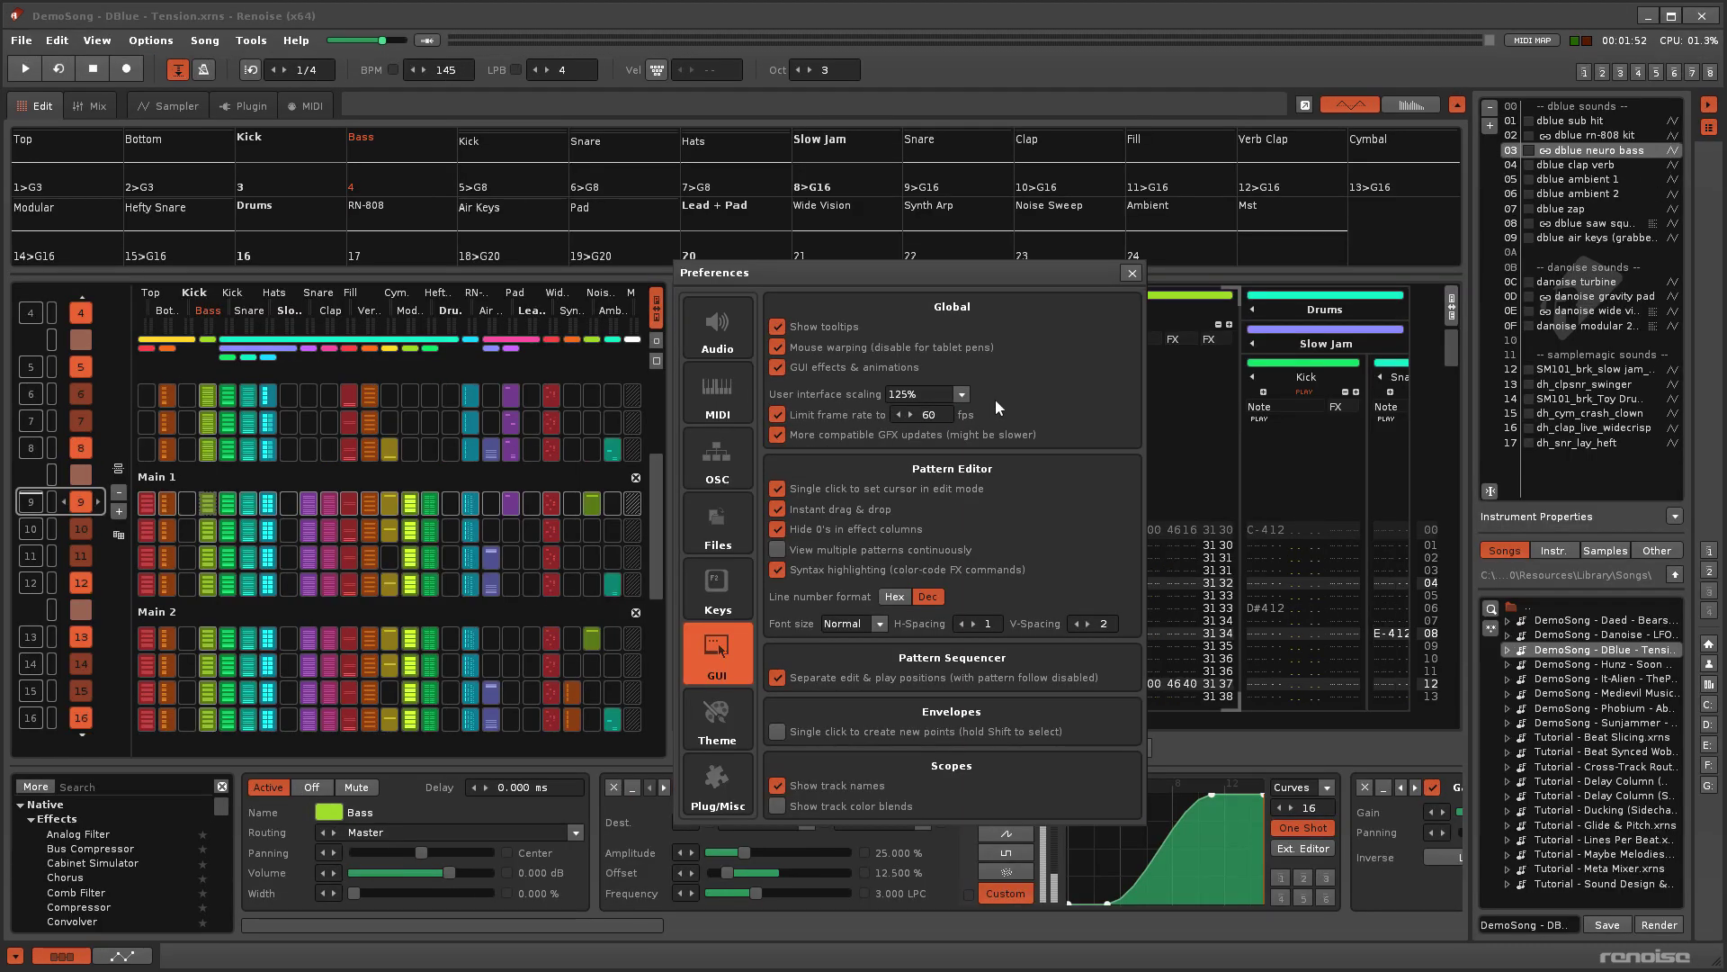
Enlarge the interface scaling to 150%, then return it to Auto.
click(962, 393)
click(940, 463)
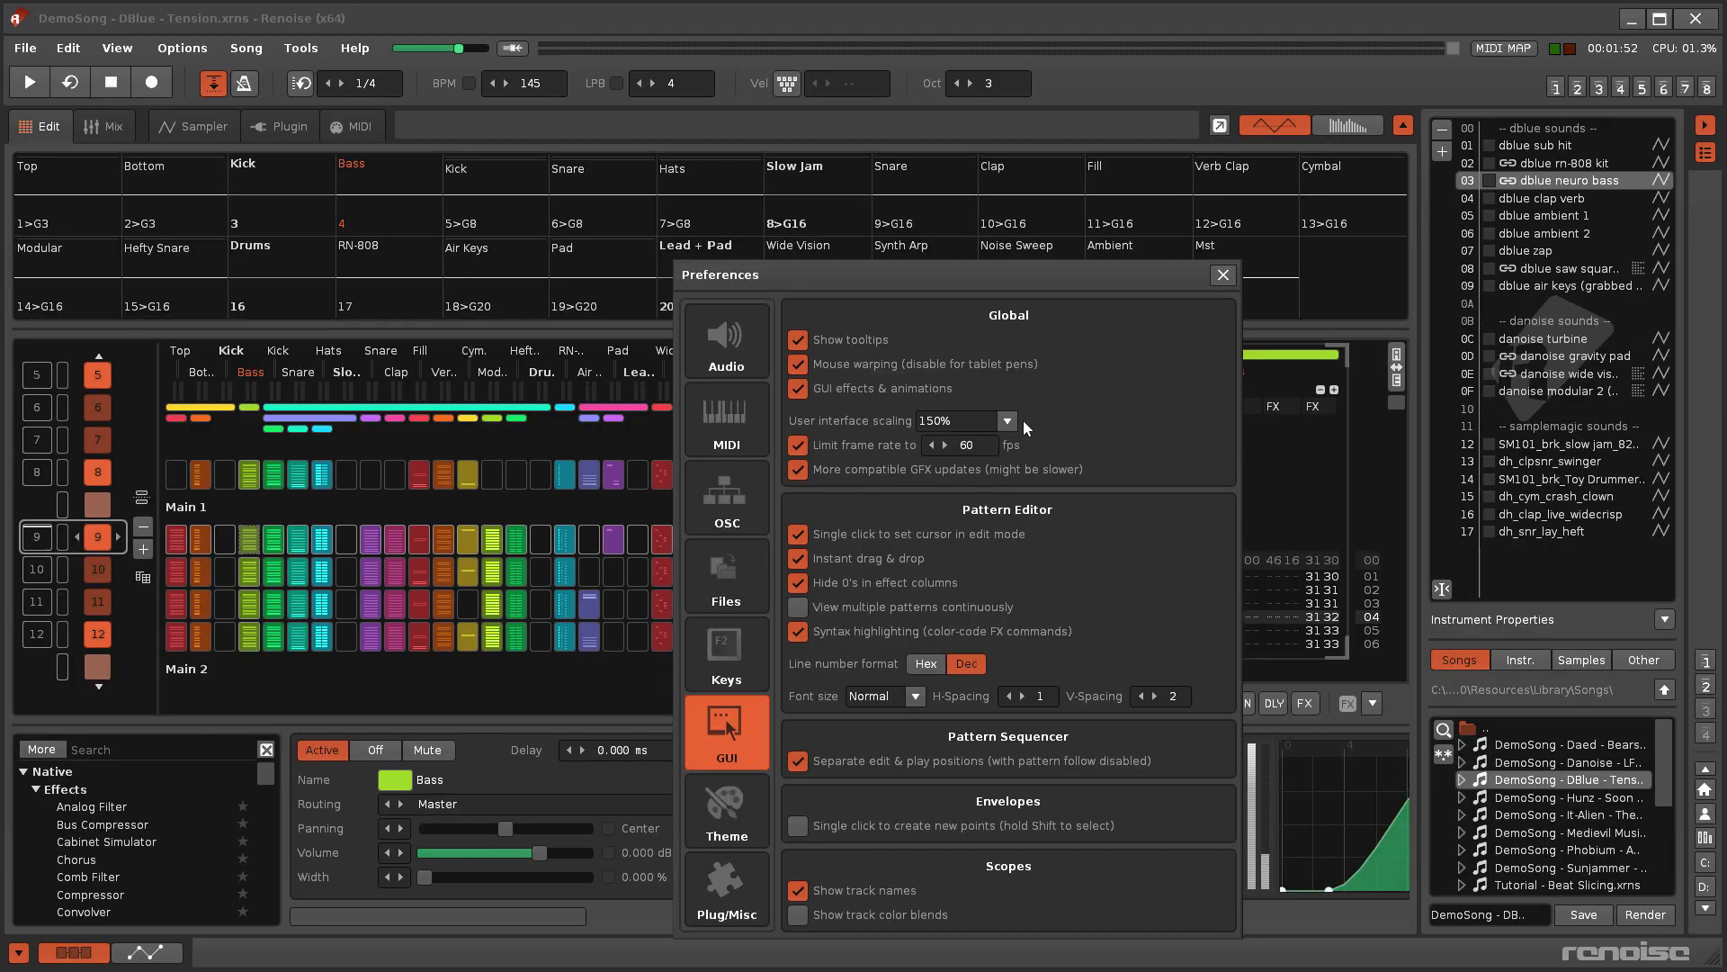
click(1009, 420)
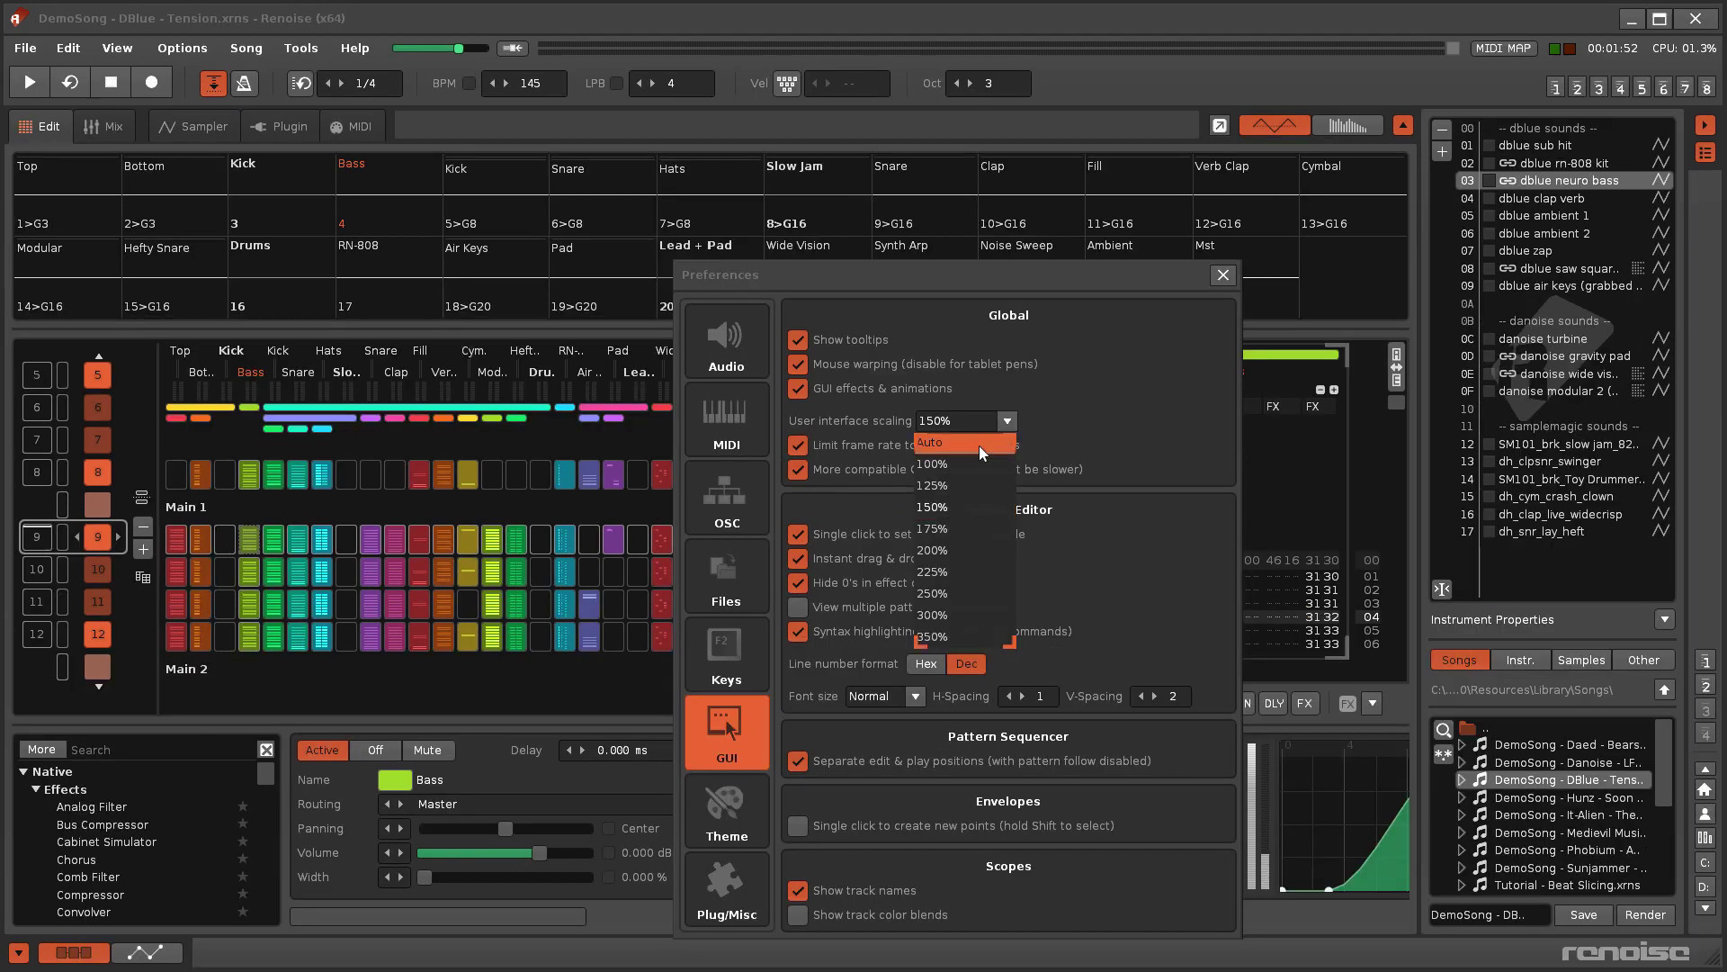
click(978, 445)
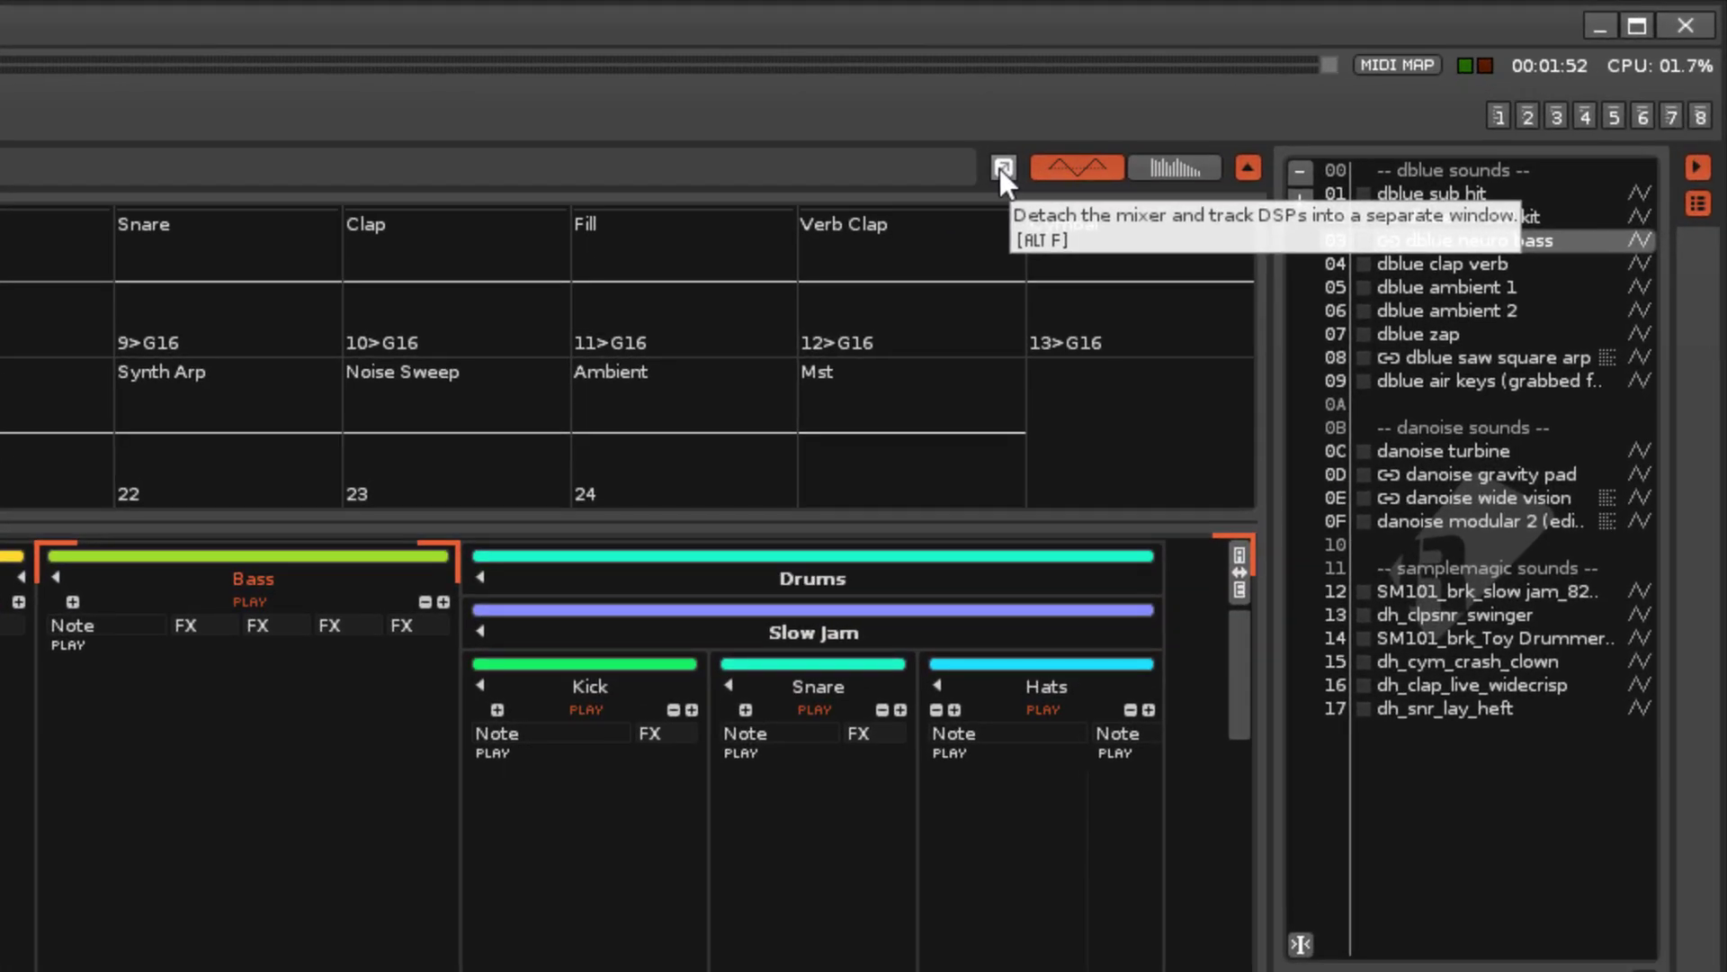
Detach the mixer into its own window, then move and enlarge it.
click(1000, 168)
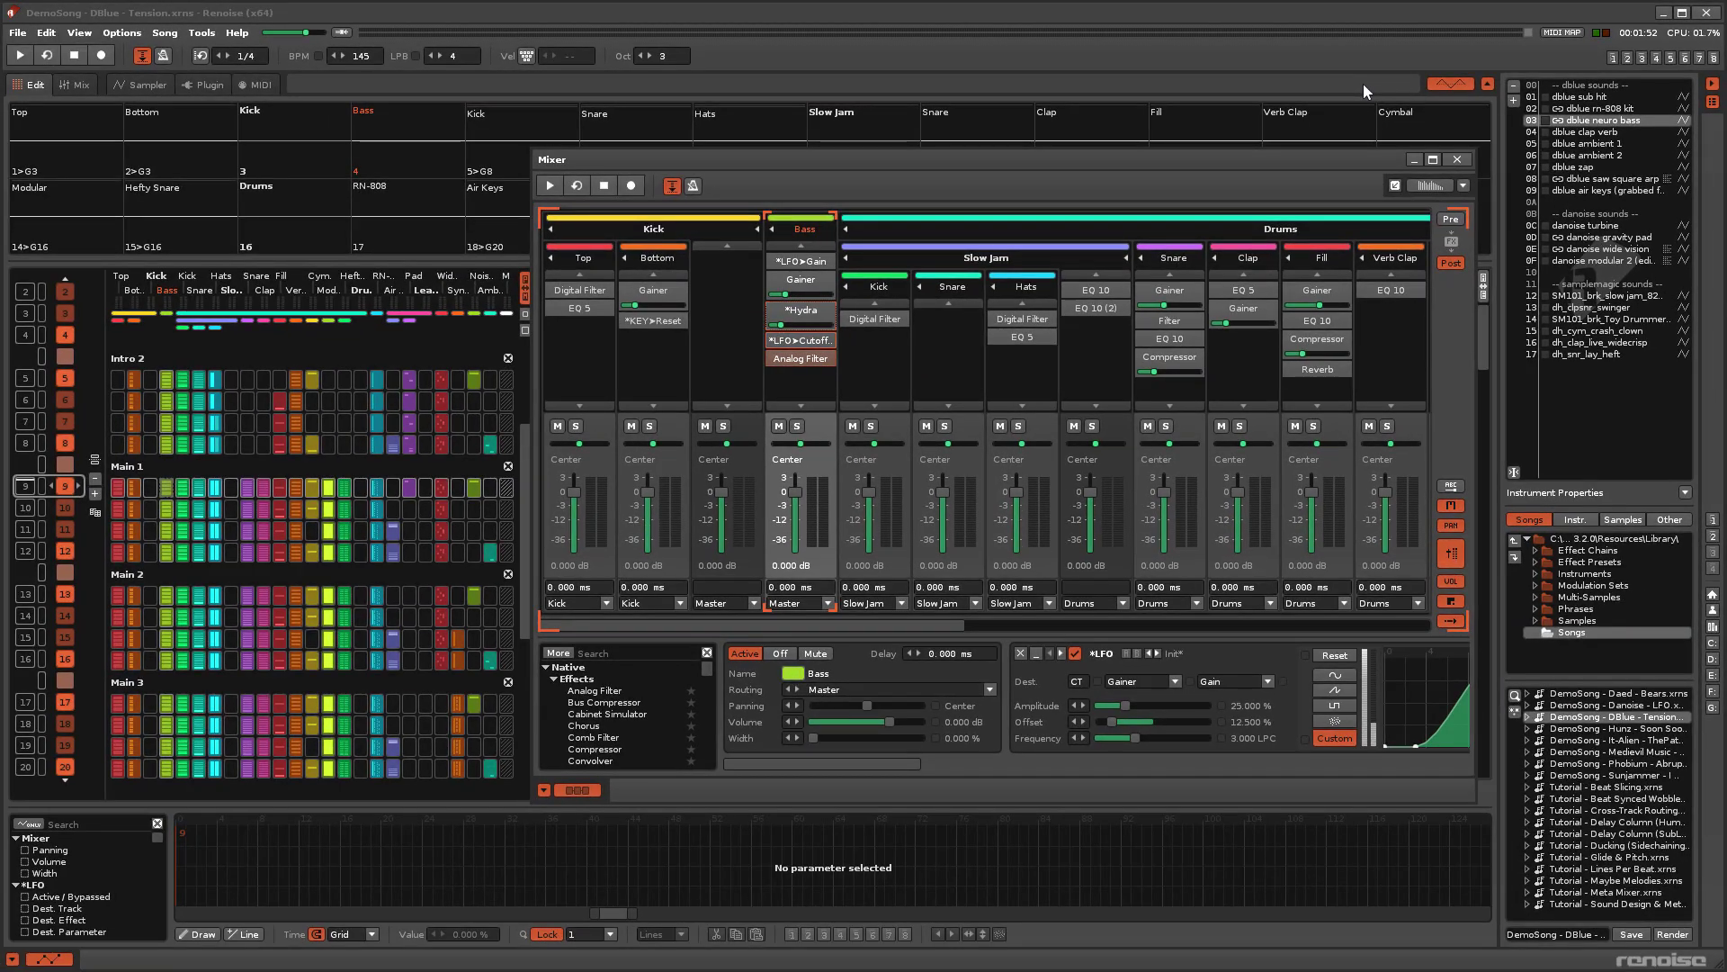
drag(1291, 157, 1268, 129)
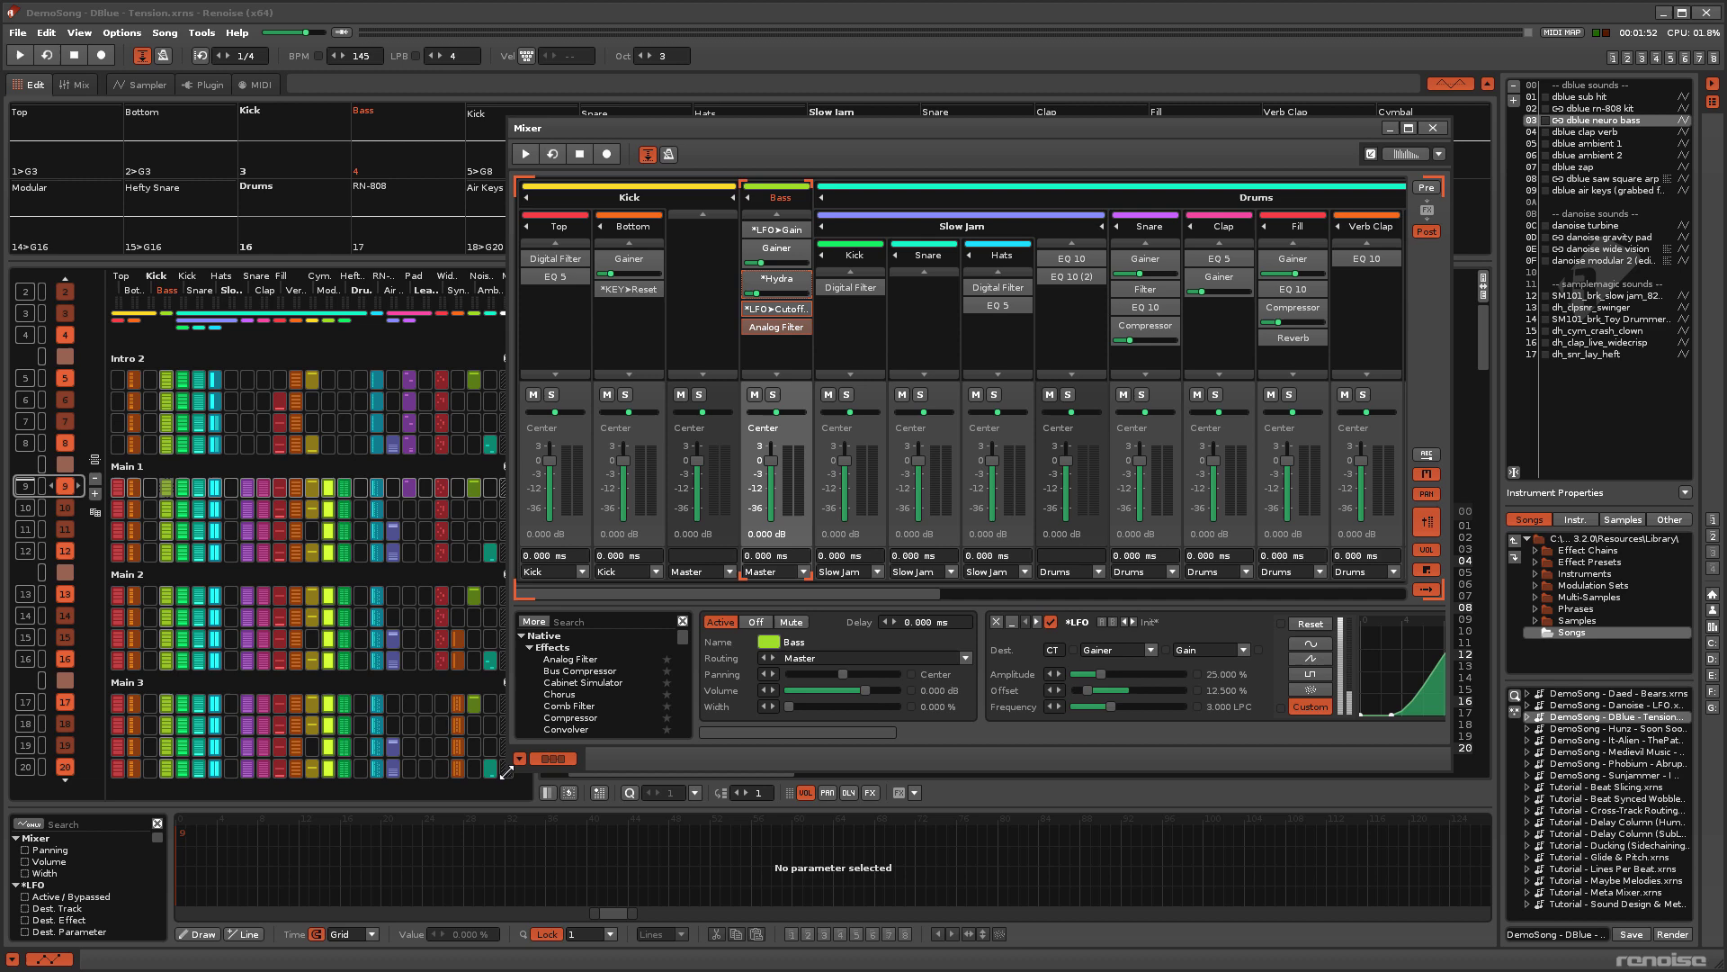
mouse_move(508, 771)
mouse_down()
mouse_move(270, 929)
mouse_move(552, 798)
mouse_up()
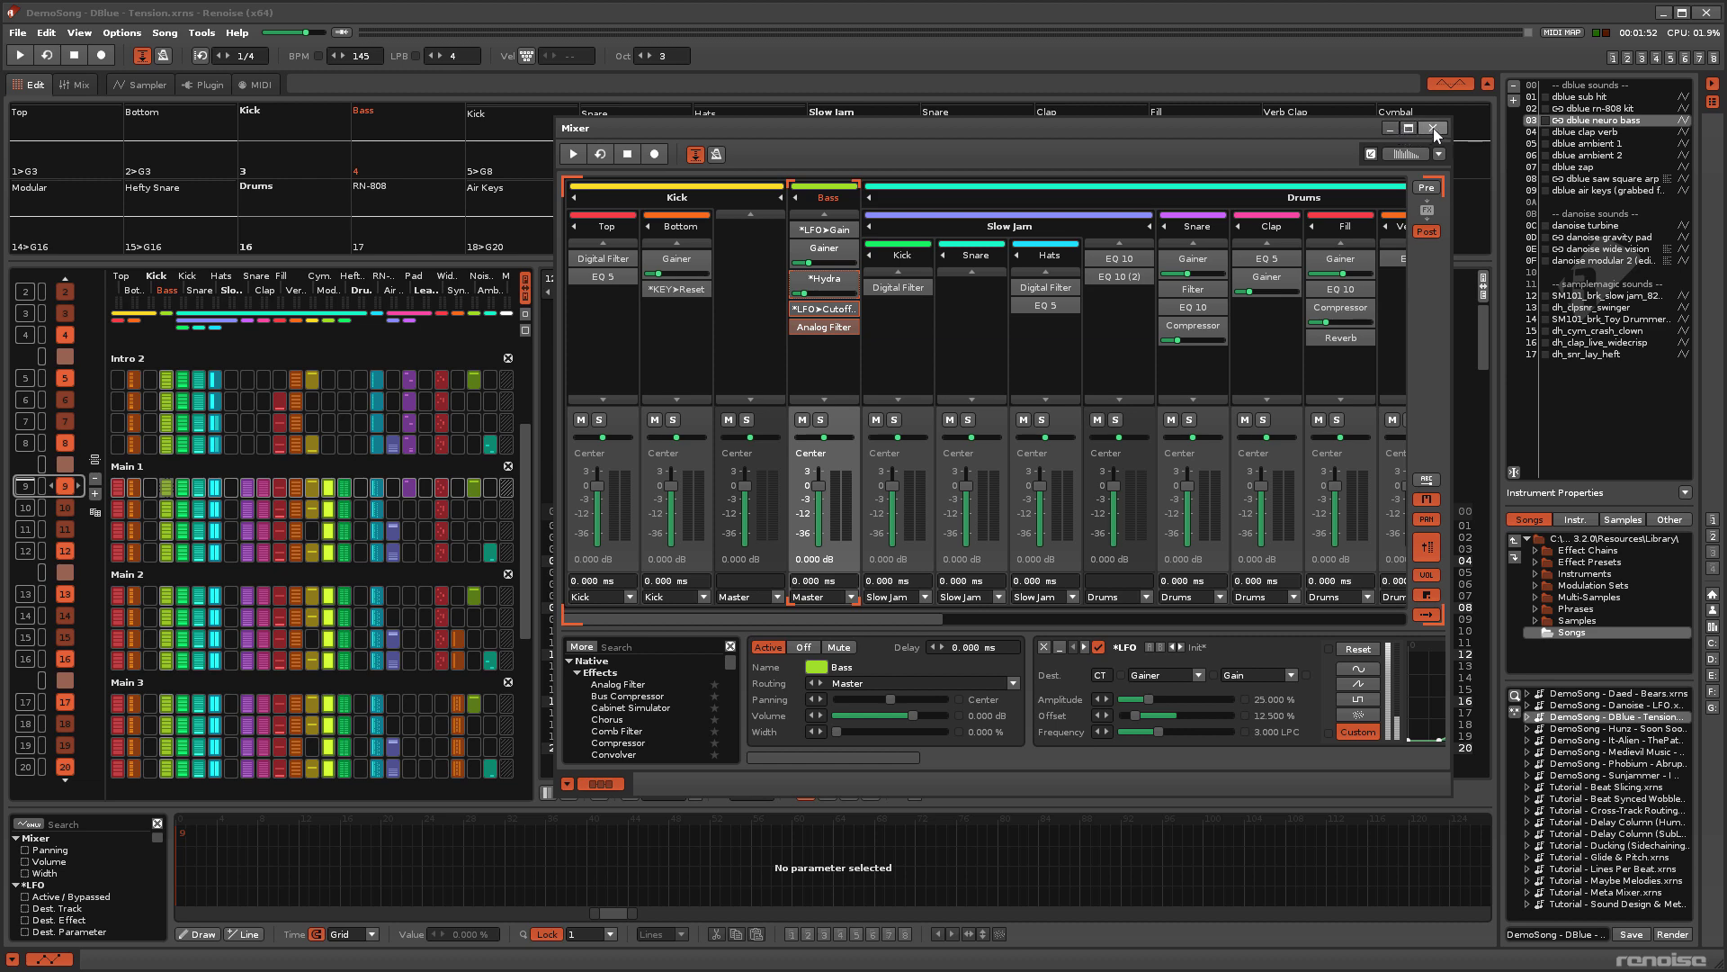
Toggle the spectrum analyzer and effect chain panel, then dock the mixer back.
click(1414, 152)
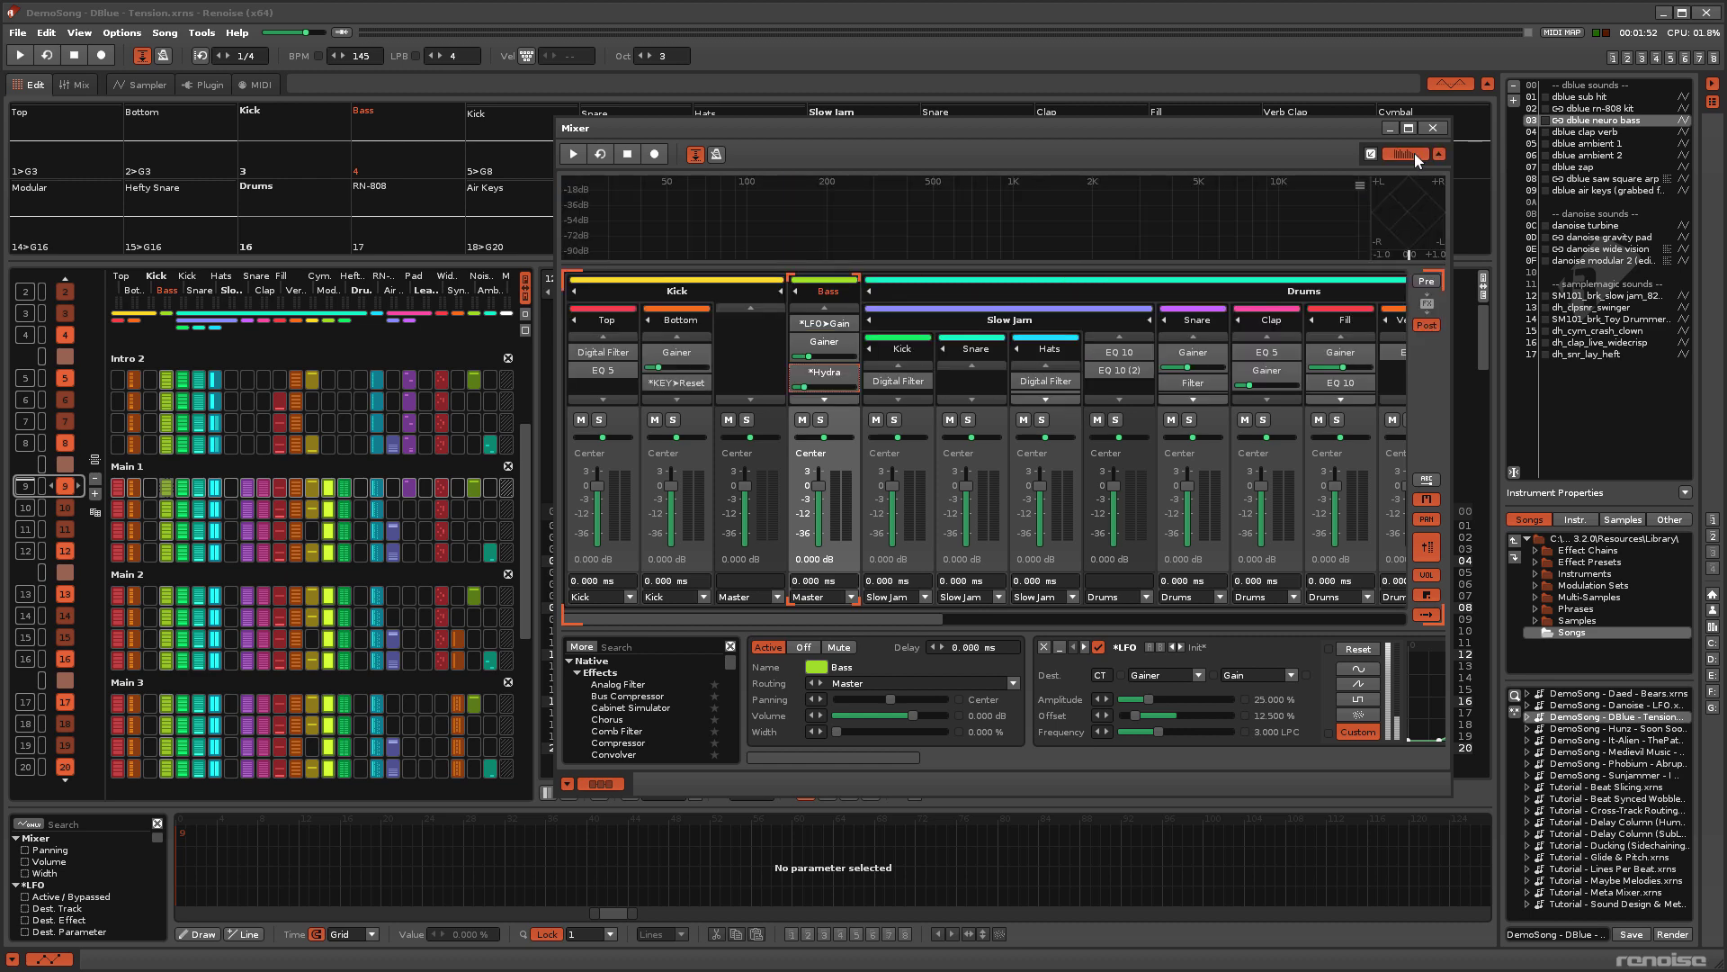
click(1415, 153)
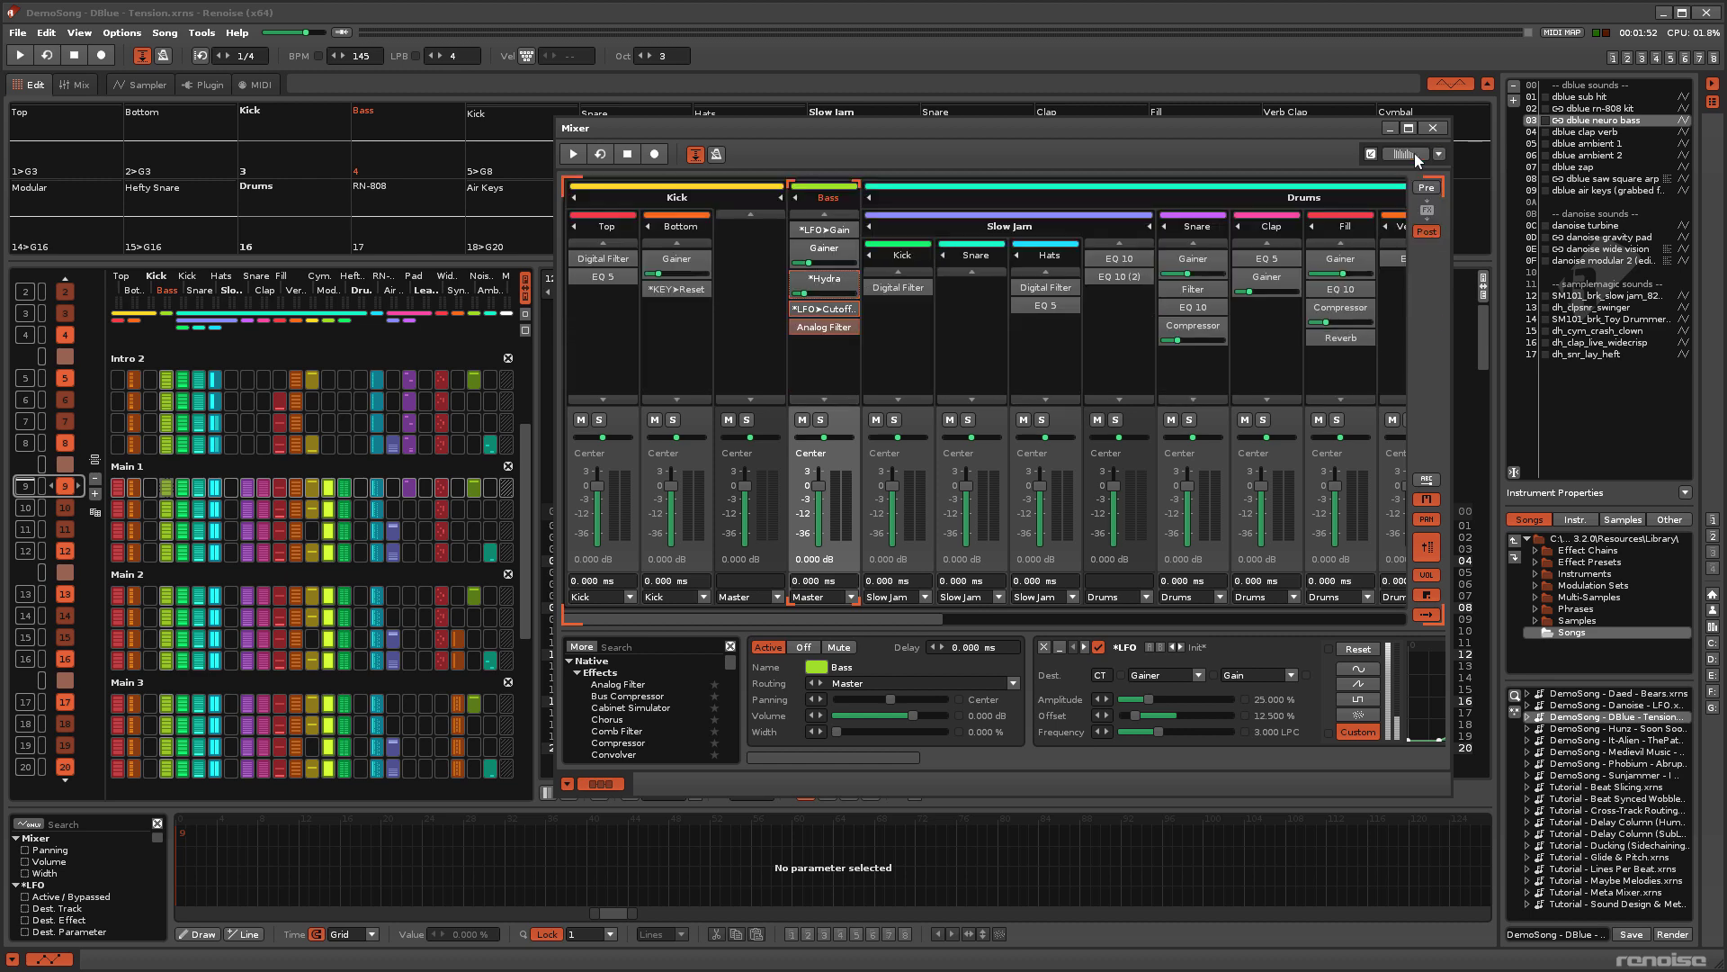
click(599, 787)
click(600, 784)
click(1370, 155)
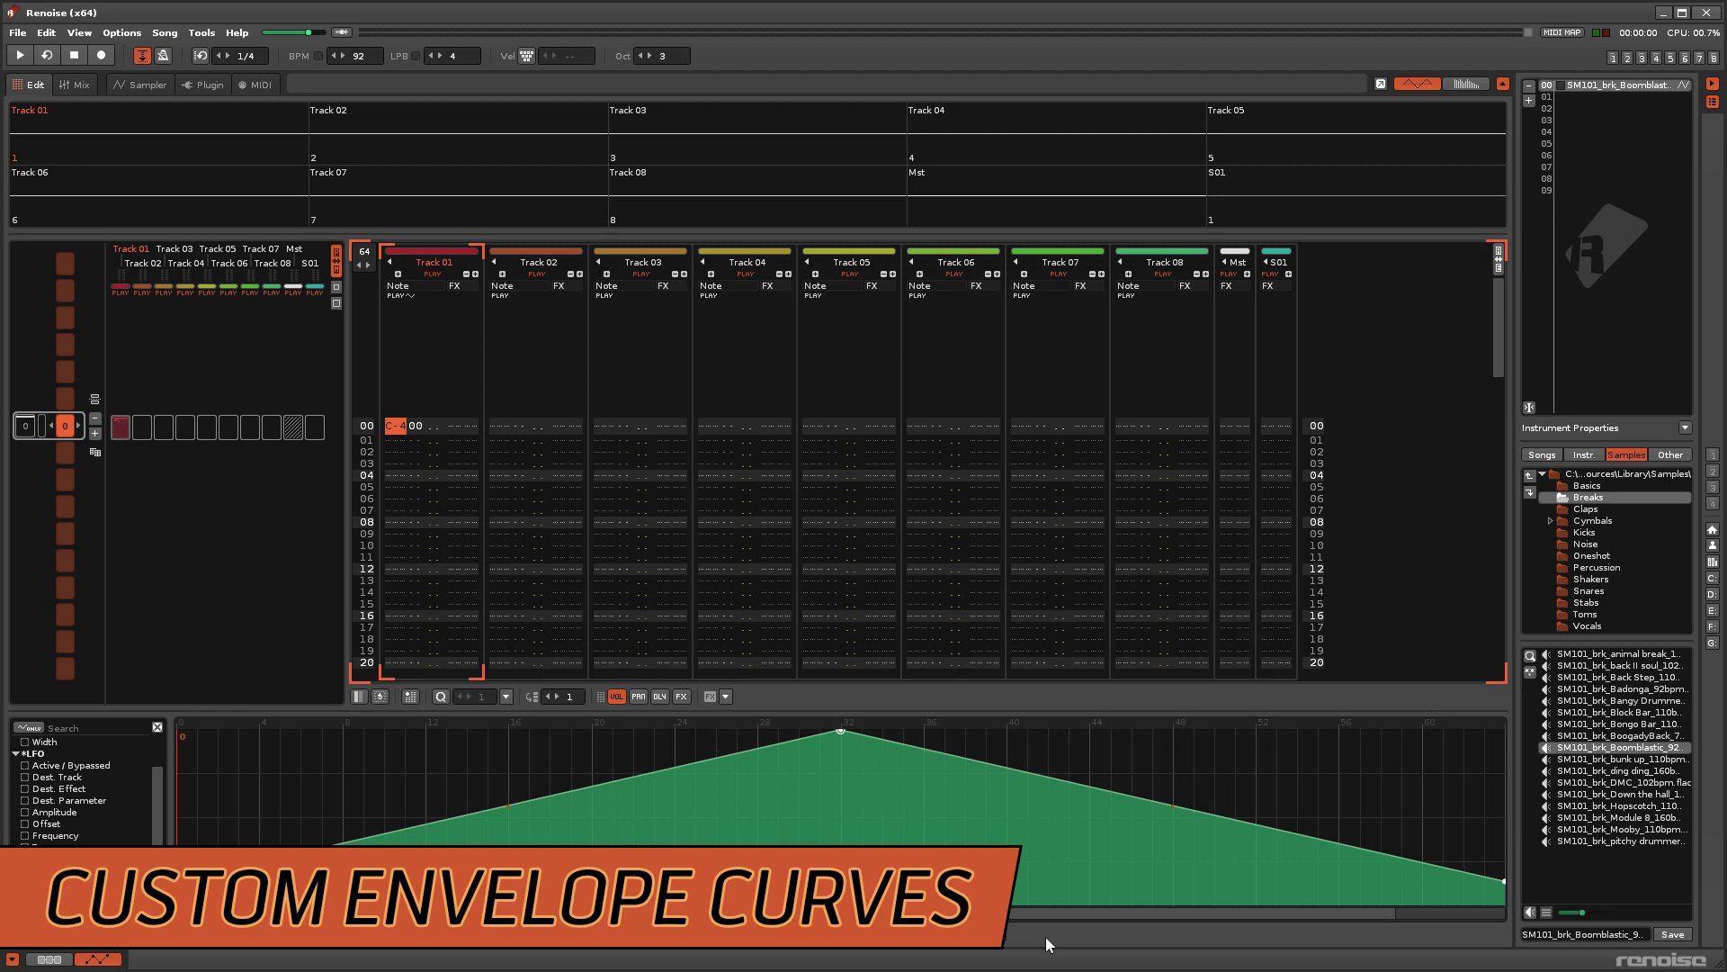
Keep linear interpolation, curve the Cutoff envelope's rising and falling segments, and stop playback.
click(679, 934)
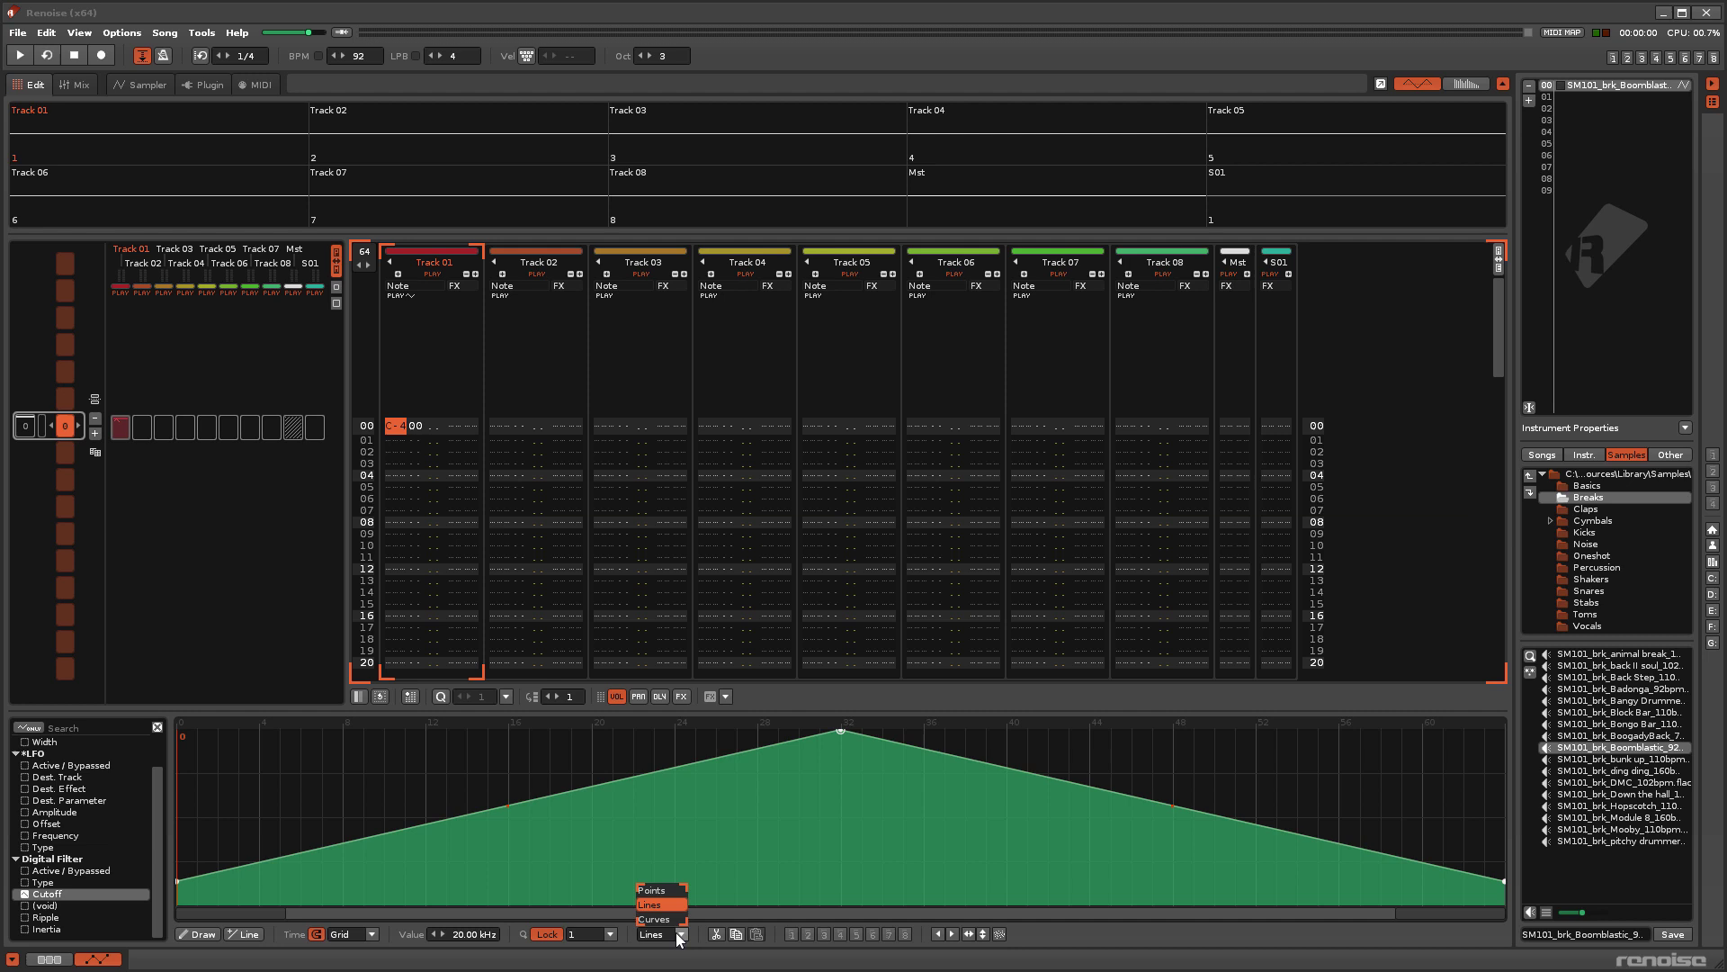
click(671, 903)
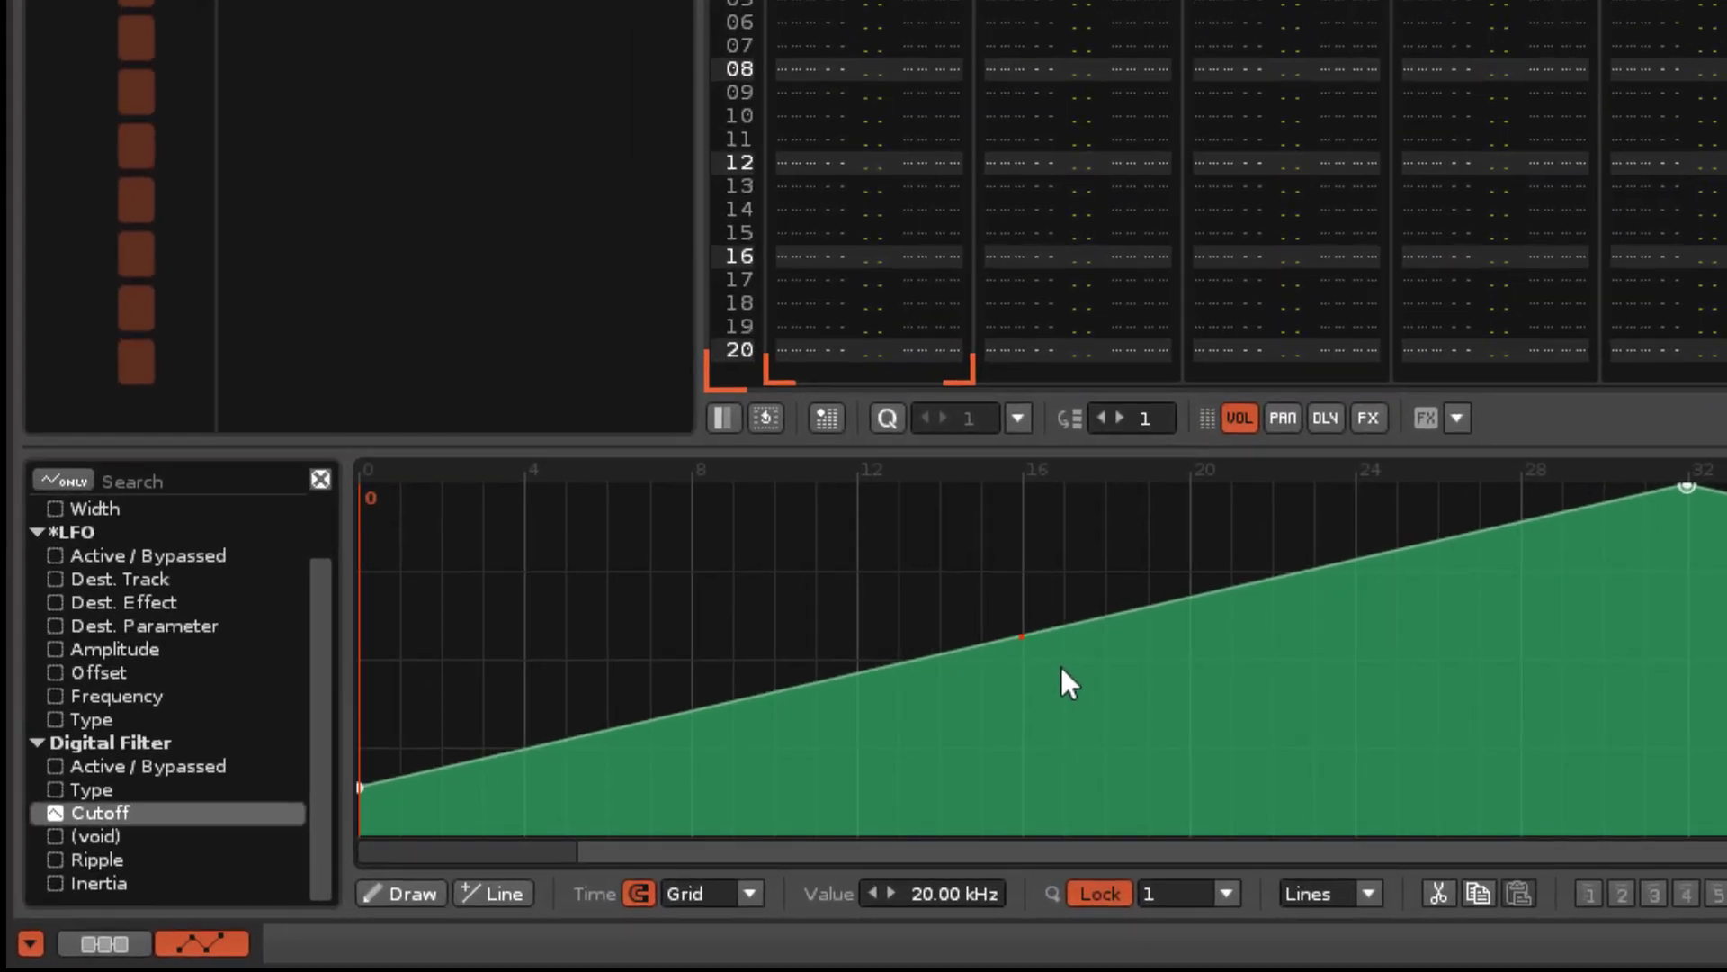
drag(1041, 650, 1025, 790)
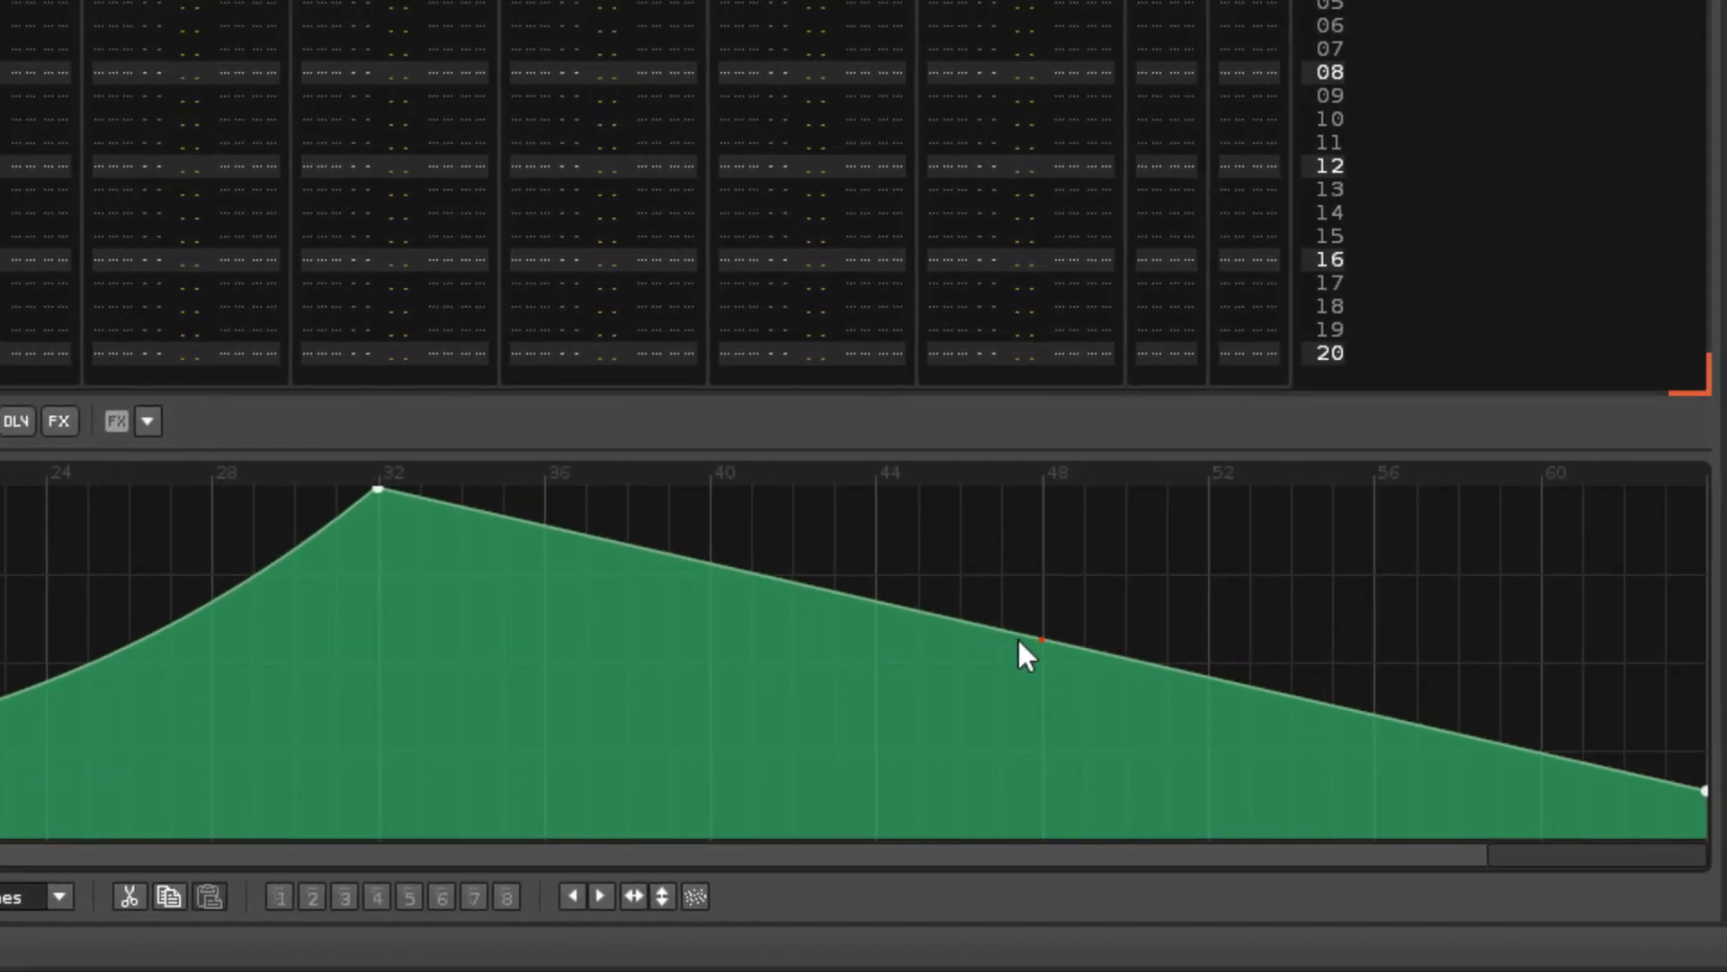
drag(1041, 640, 1041, 510)
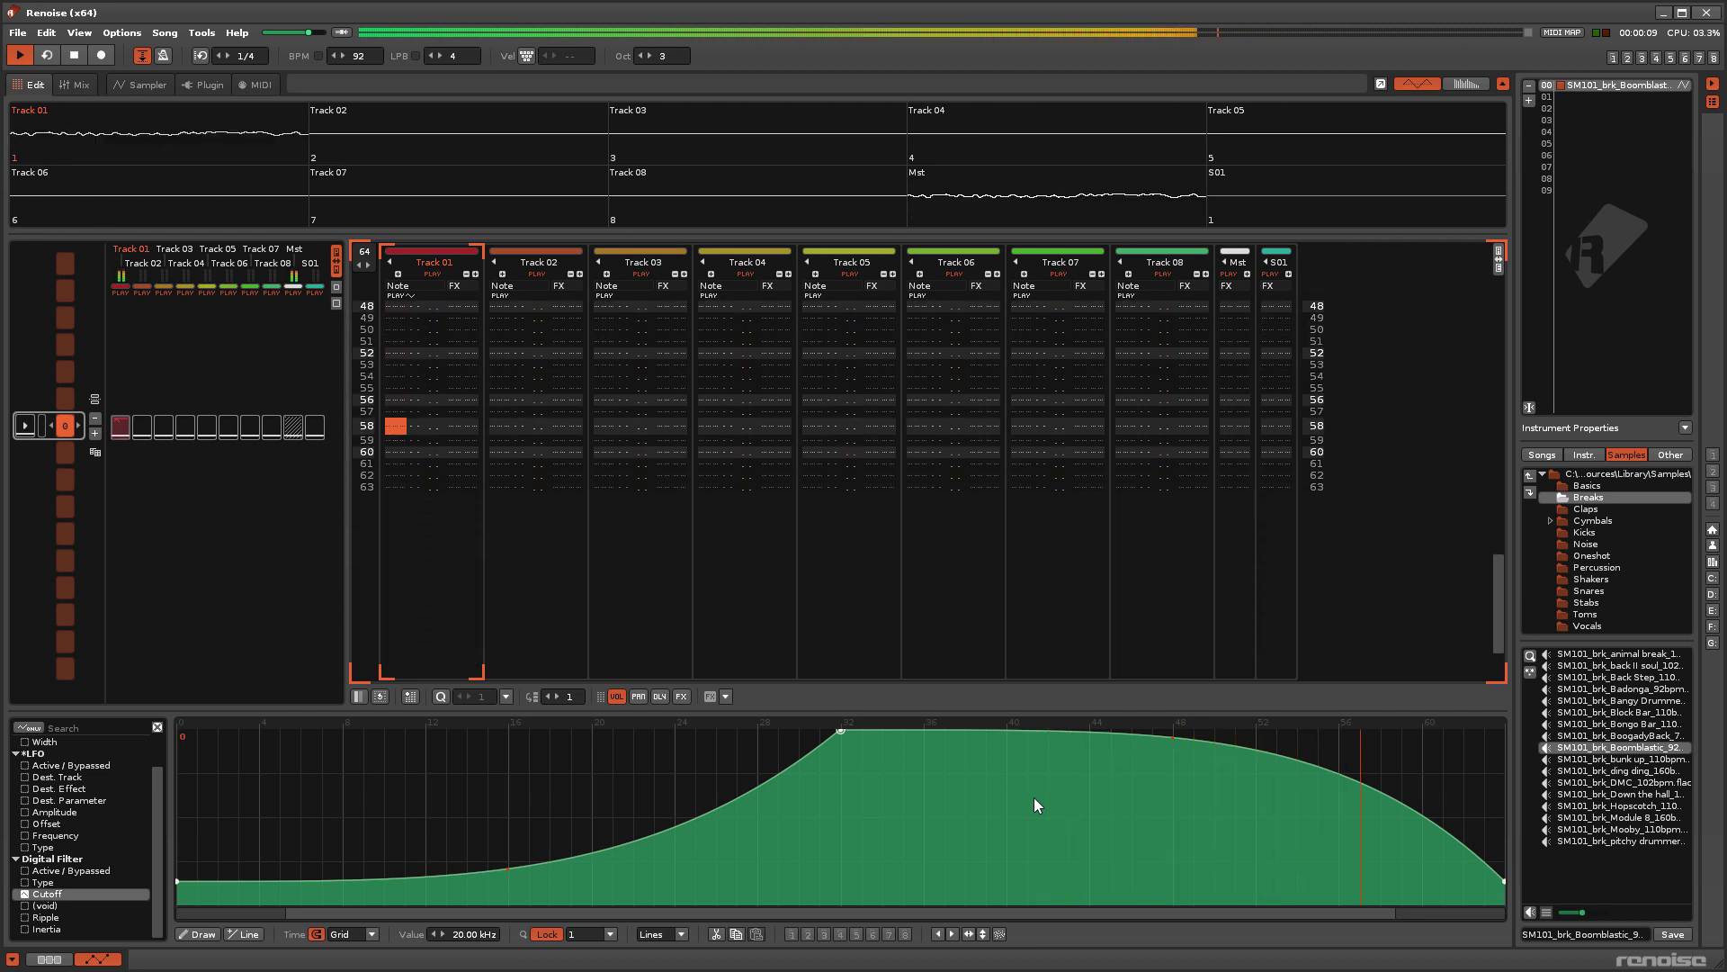
key(space)
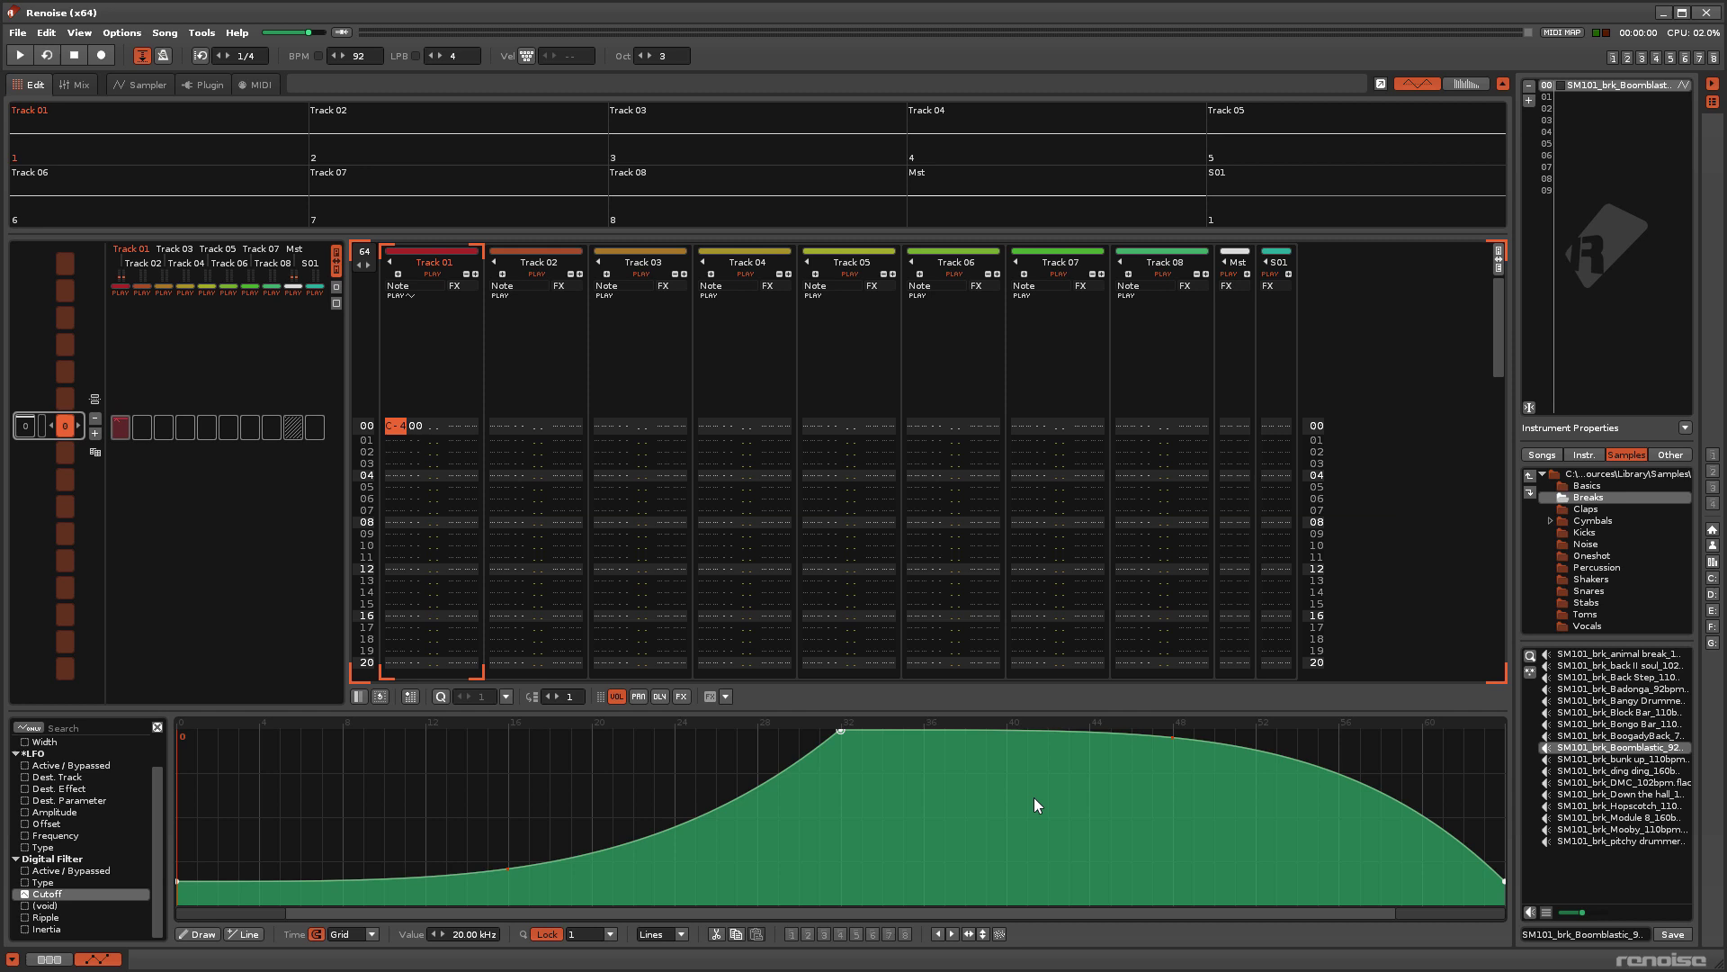
Curve the track LFO's custom ramp, then bend the volume envelope's first segments.
click(48, 959)
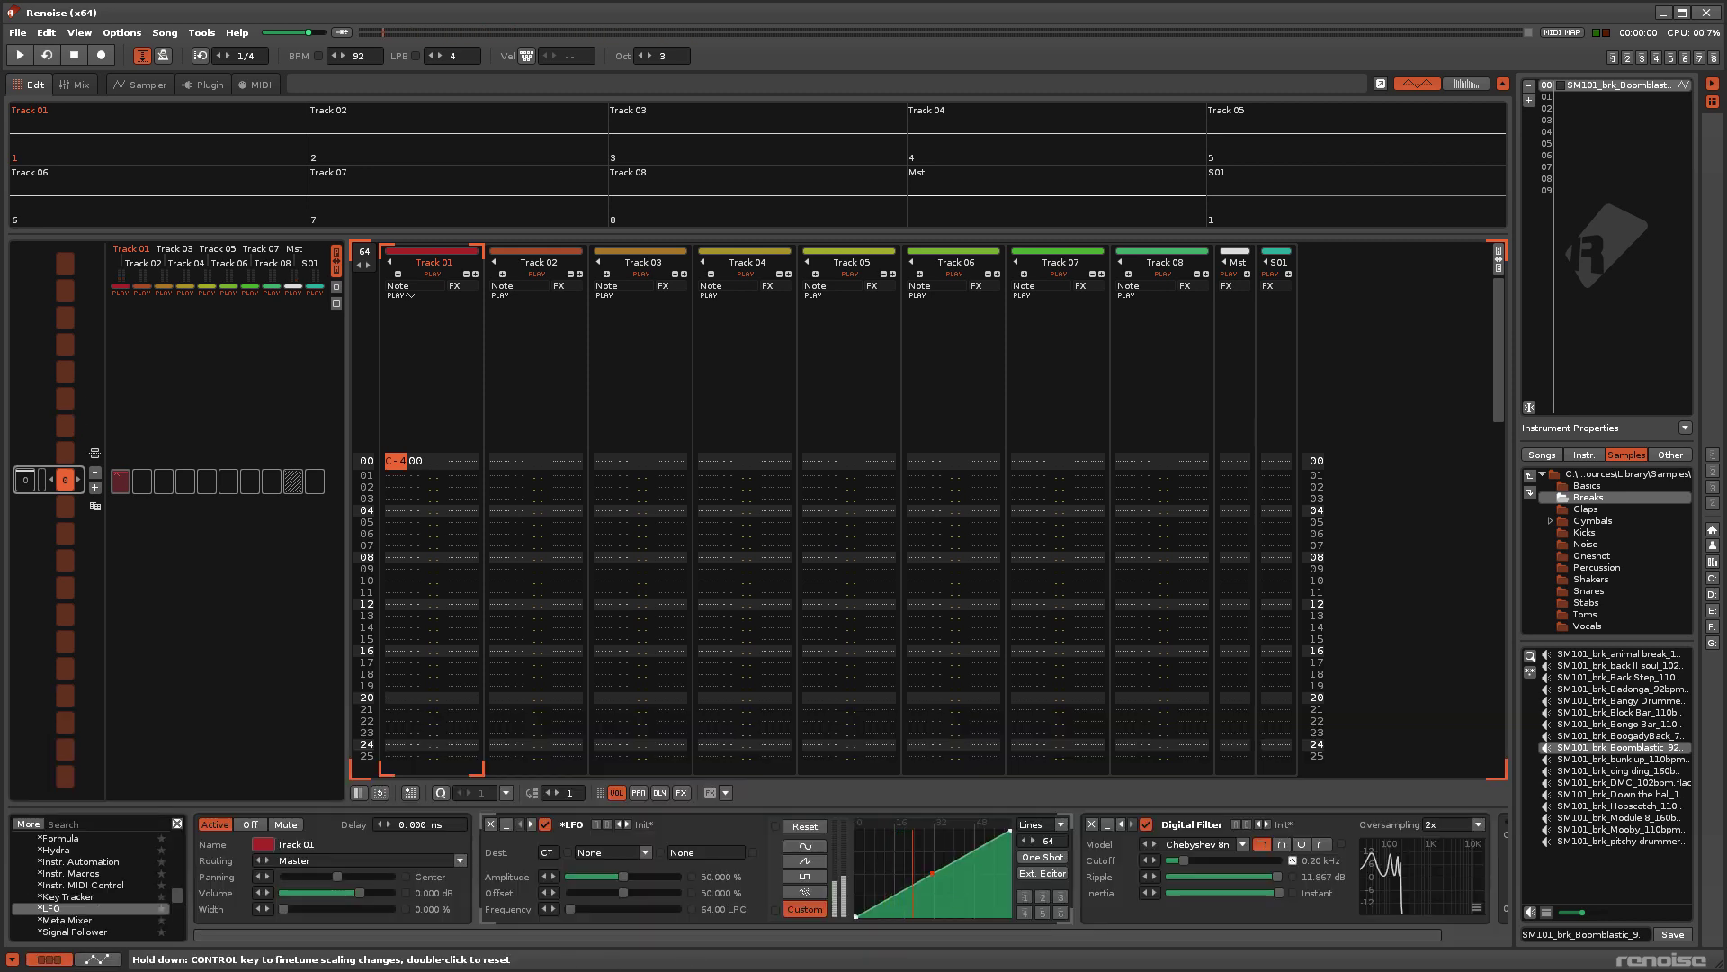
drag(934, 877, 934, 843)
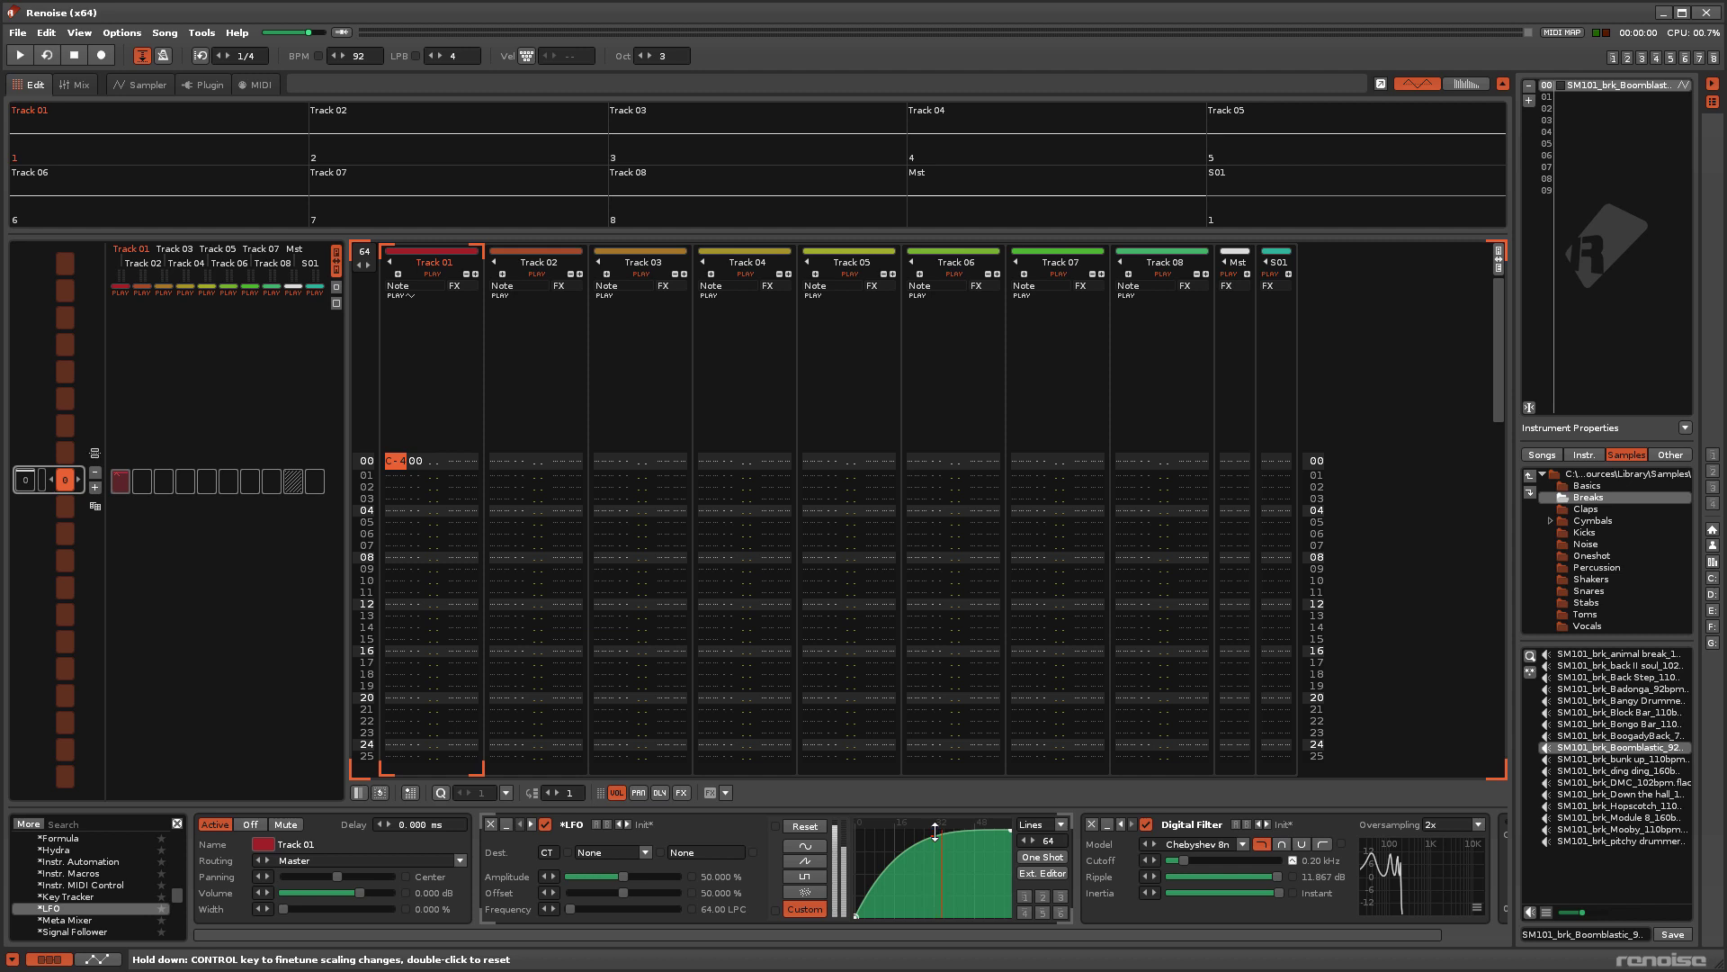
click(136, 90)
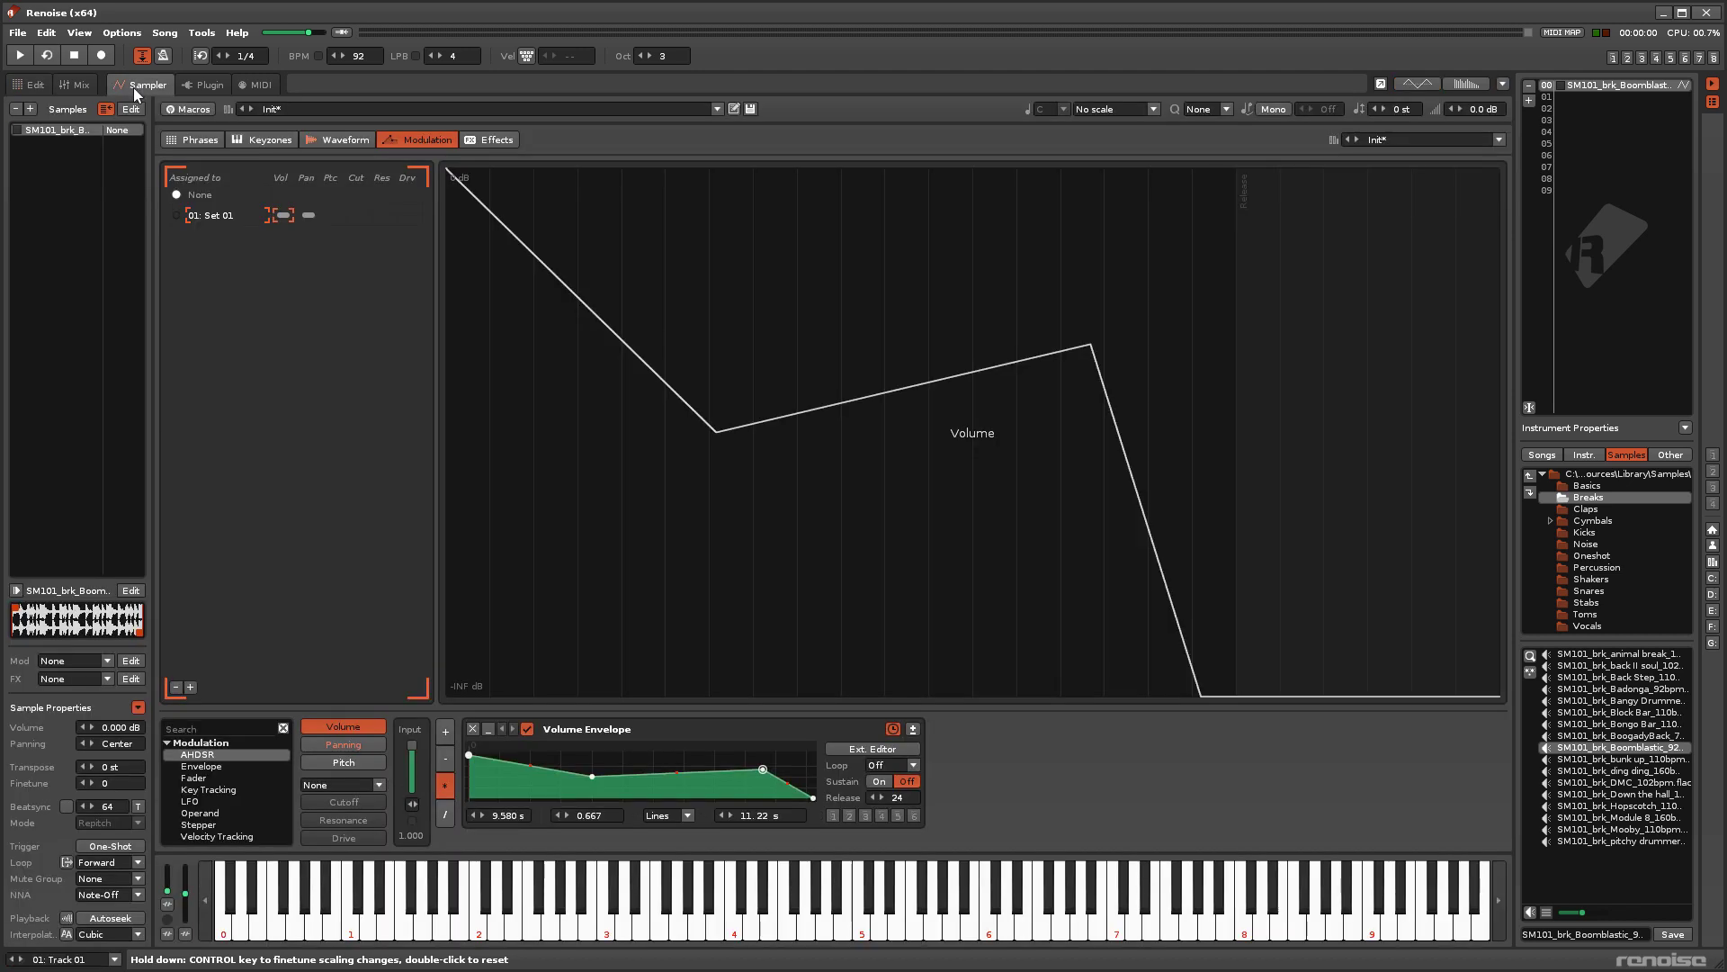
drag(529, 770, 530, 722)
drag(677, 774, 677, 807)
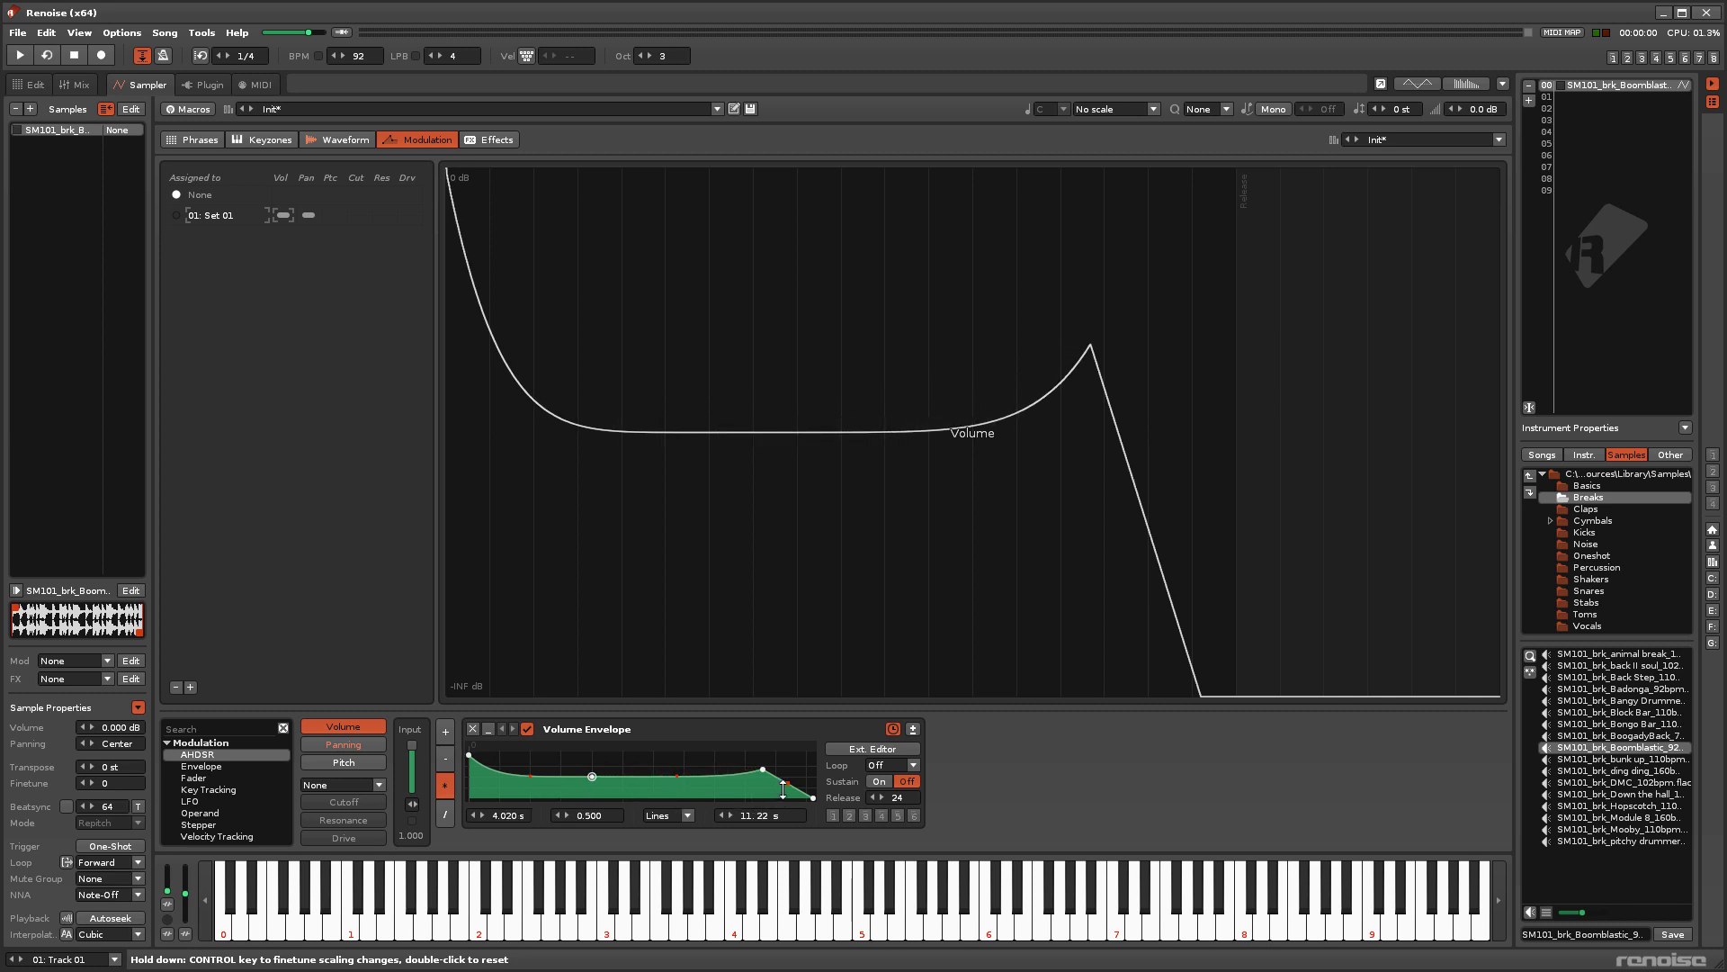
Curve the volume envelope's release segment and the panning envelope's attack stage.
drag(783, 789, 792, 806)
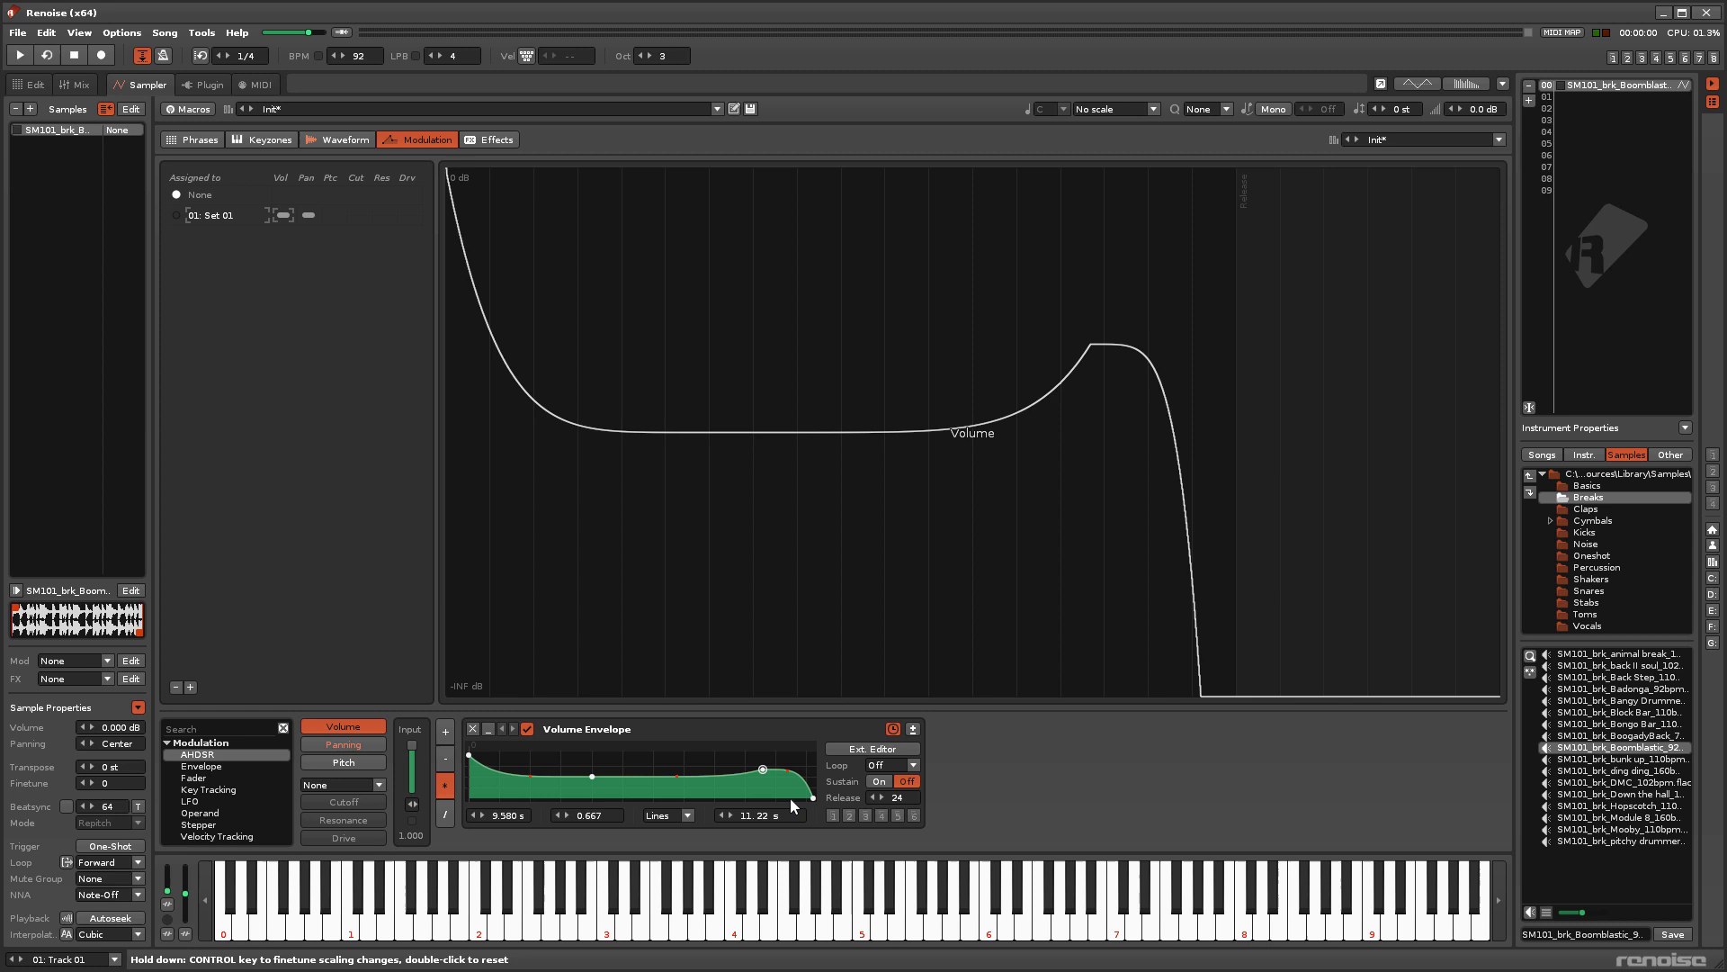
click(374, 745)
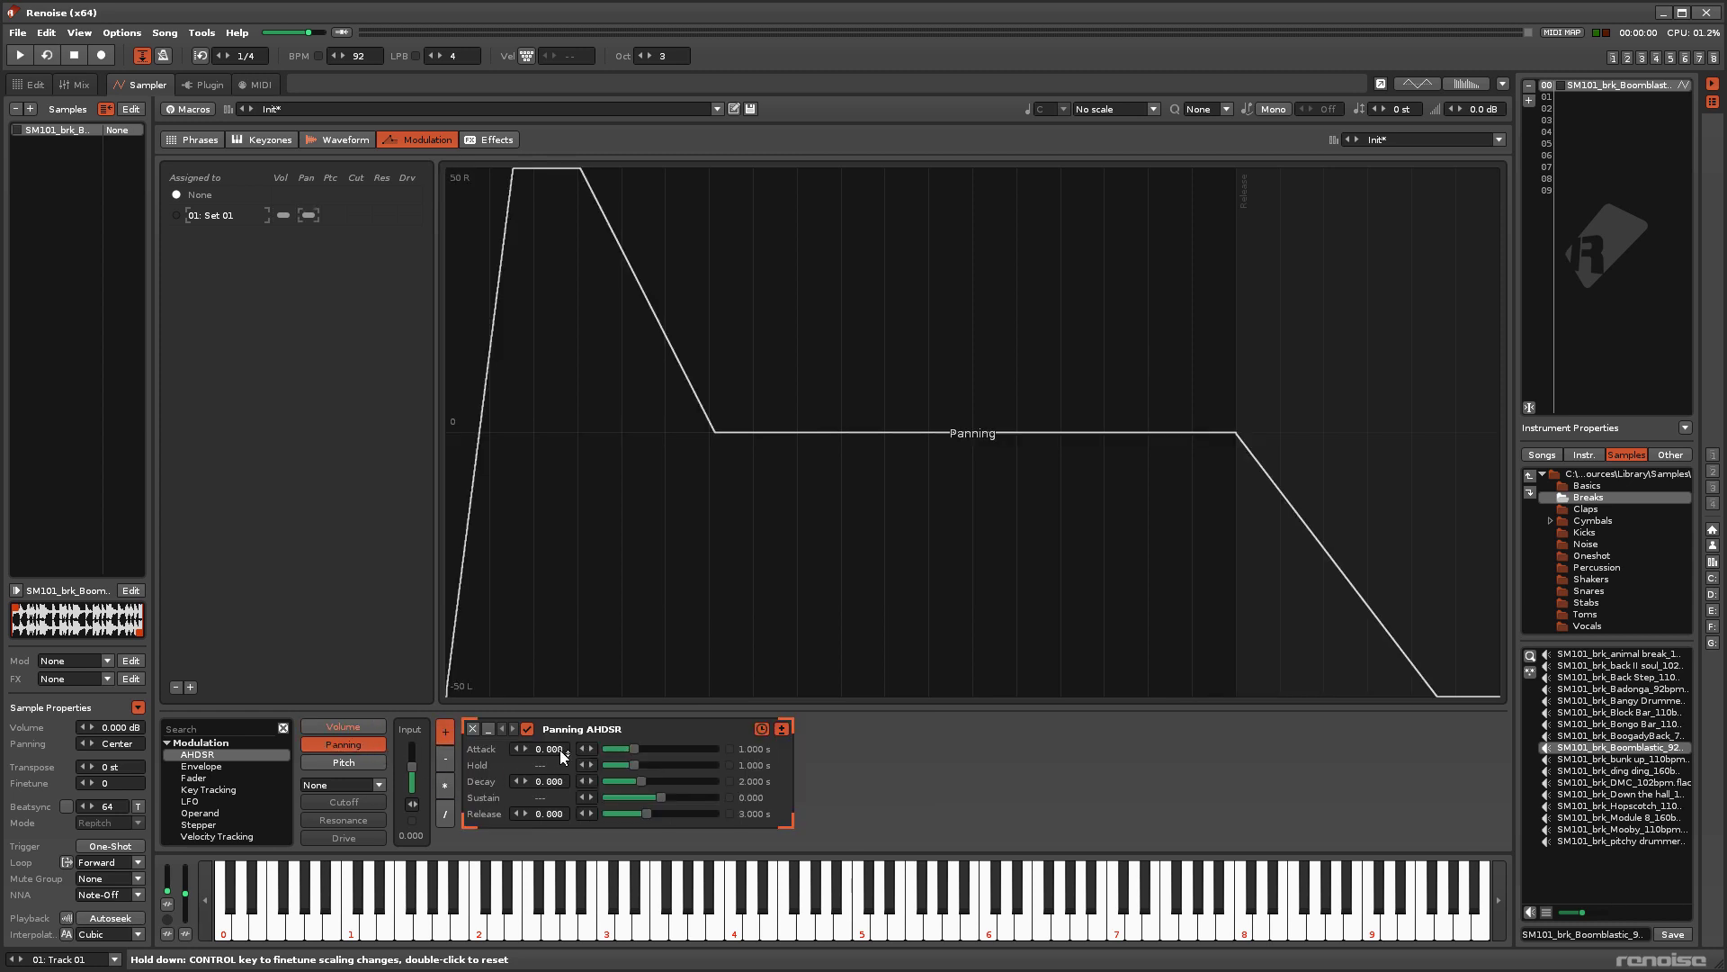
mouse_move(557, 757)
mouse_down()
mouse_move(558, 740)
mouse_move(578, 844)
mouse_up()
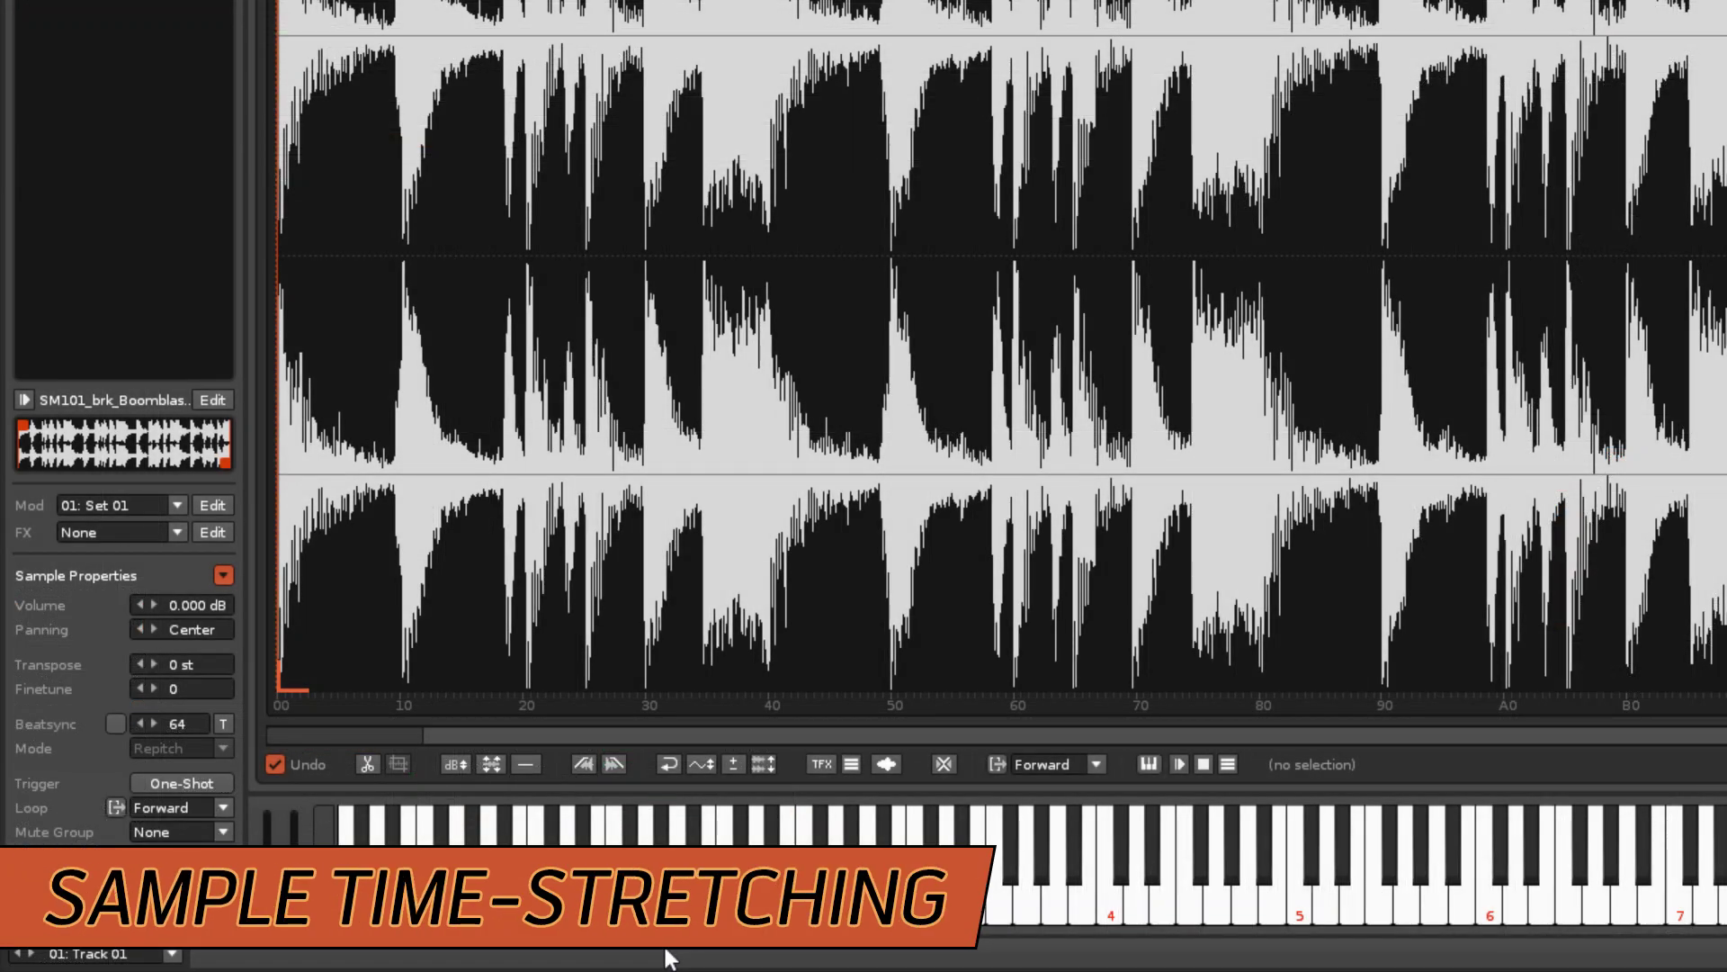
Enable beat sync on the break sample, play it, and raise the tempo to about 178 BPM.
click(117, 725)
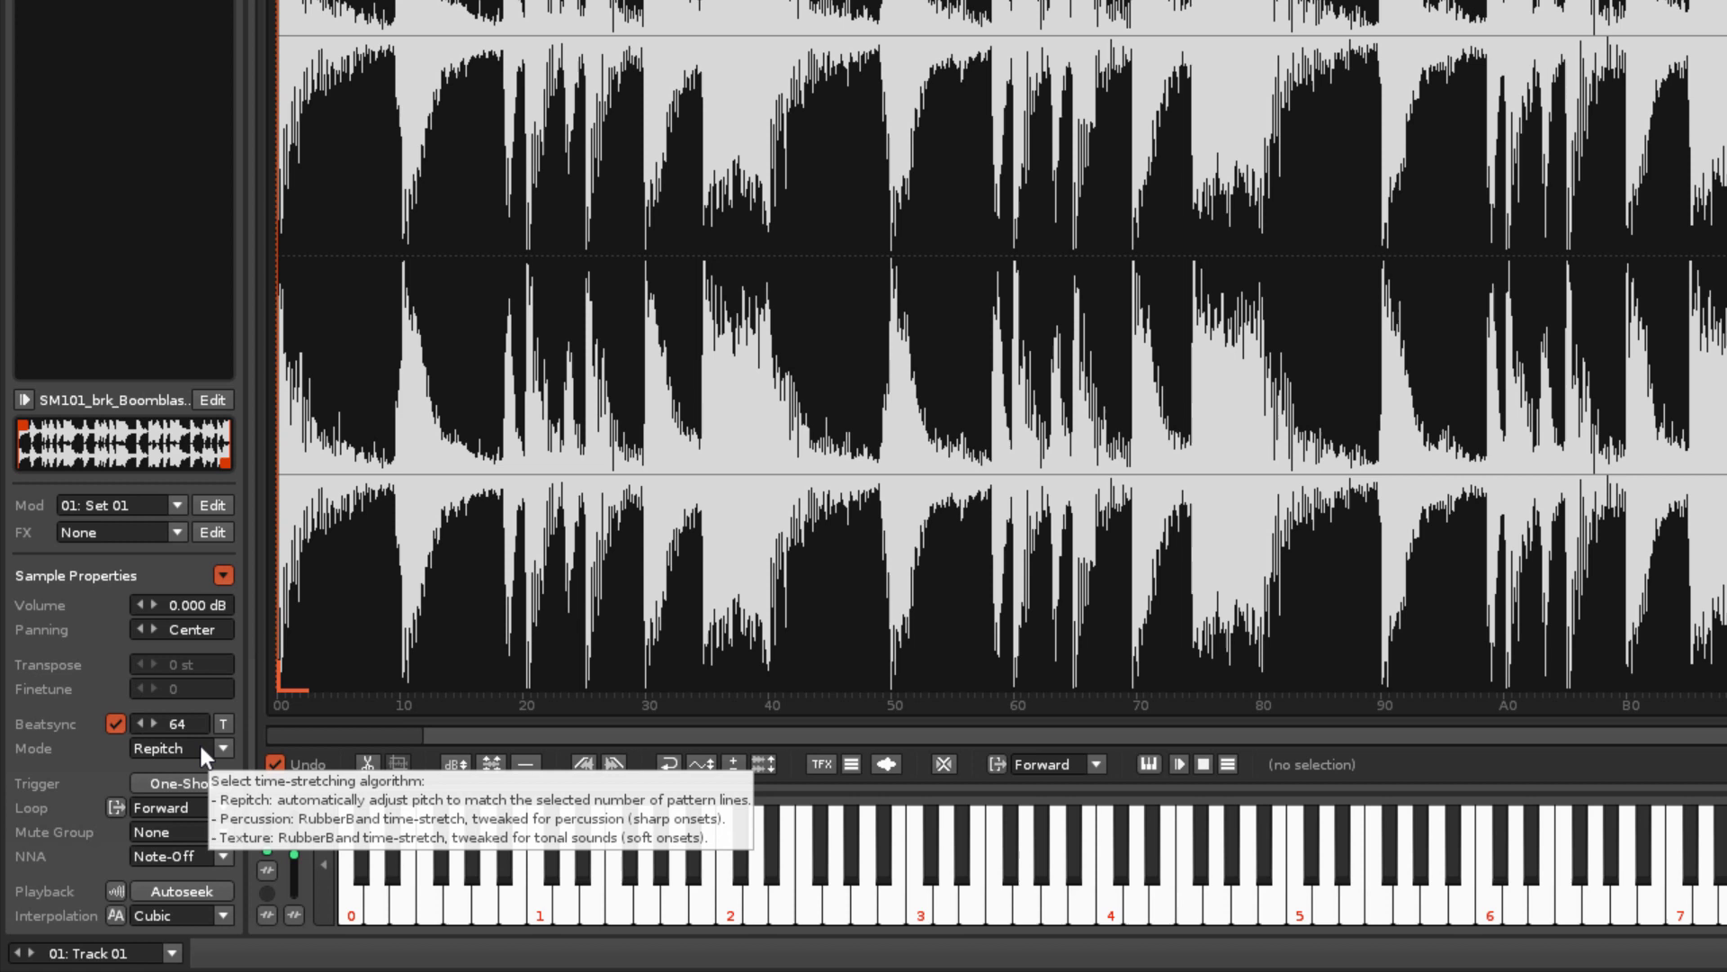
key(q)
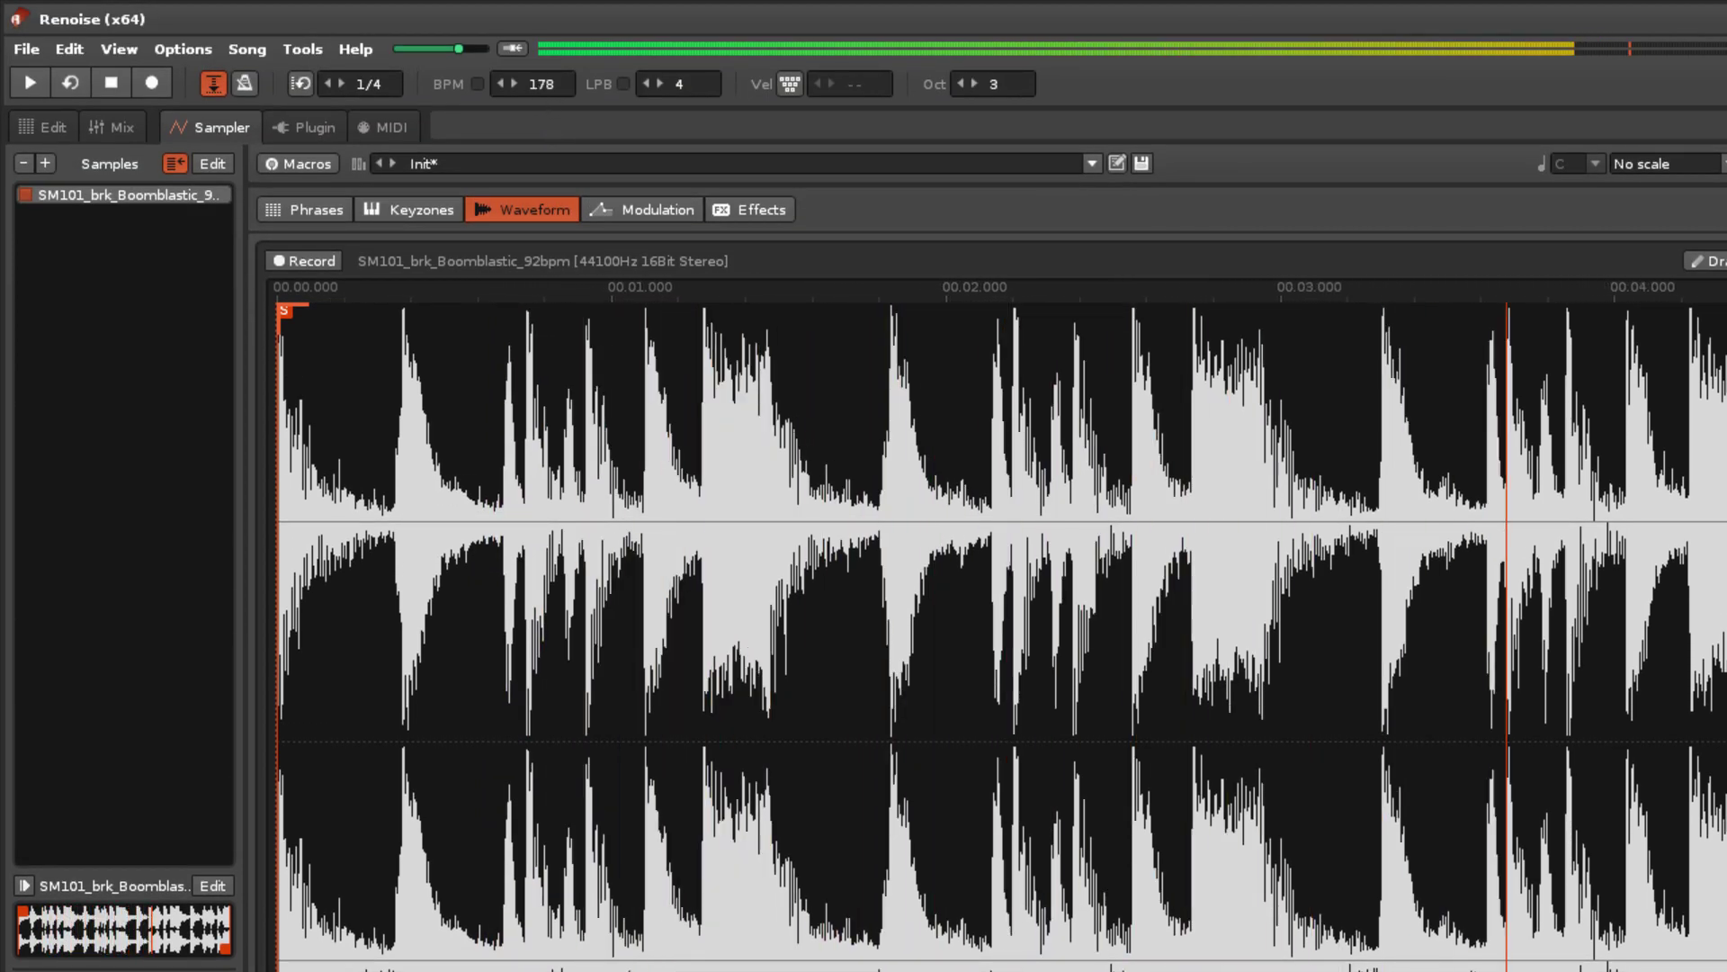
drag(539, 82, 538, 86)
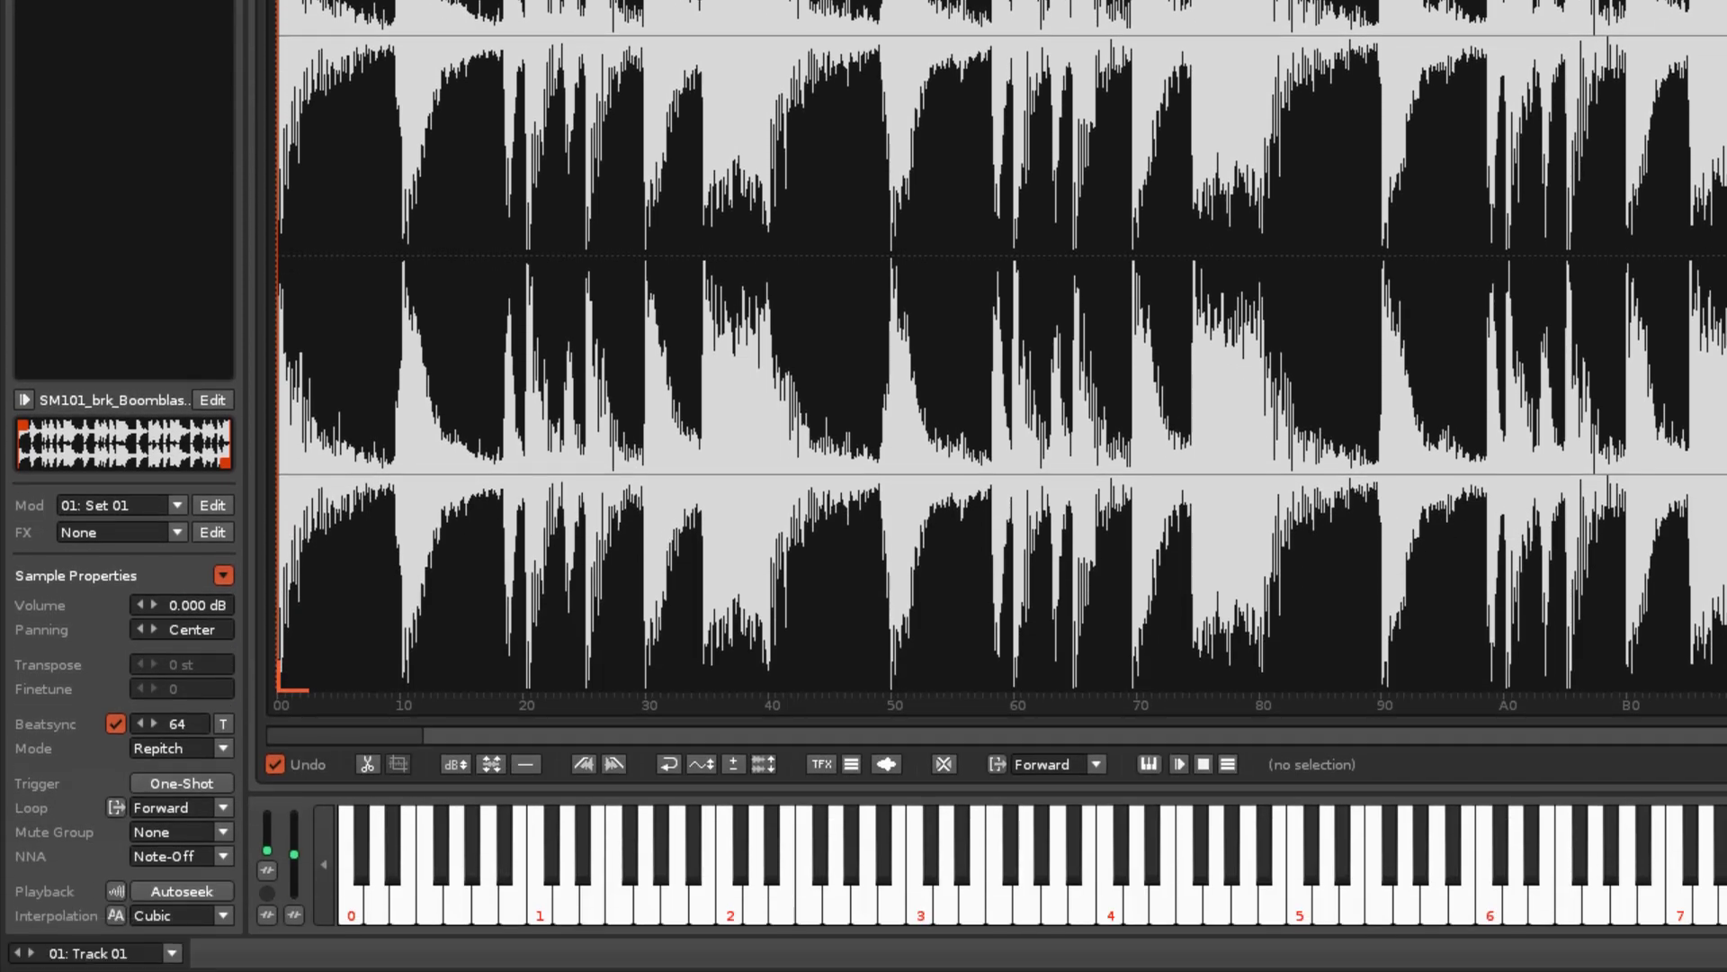
key(x)
key(z)
Switch to Time-Stretch (Percussion) mode, audition the break, and lower the tempo to 45 BPM.
click(226, 746)
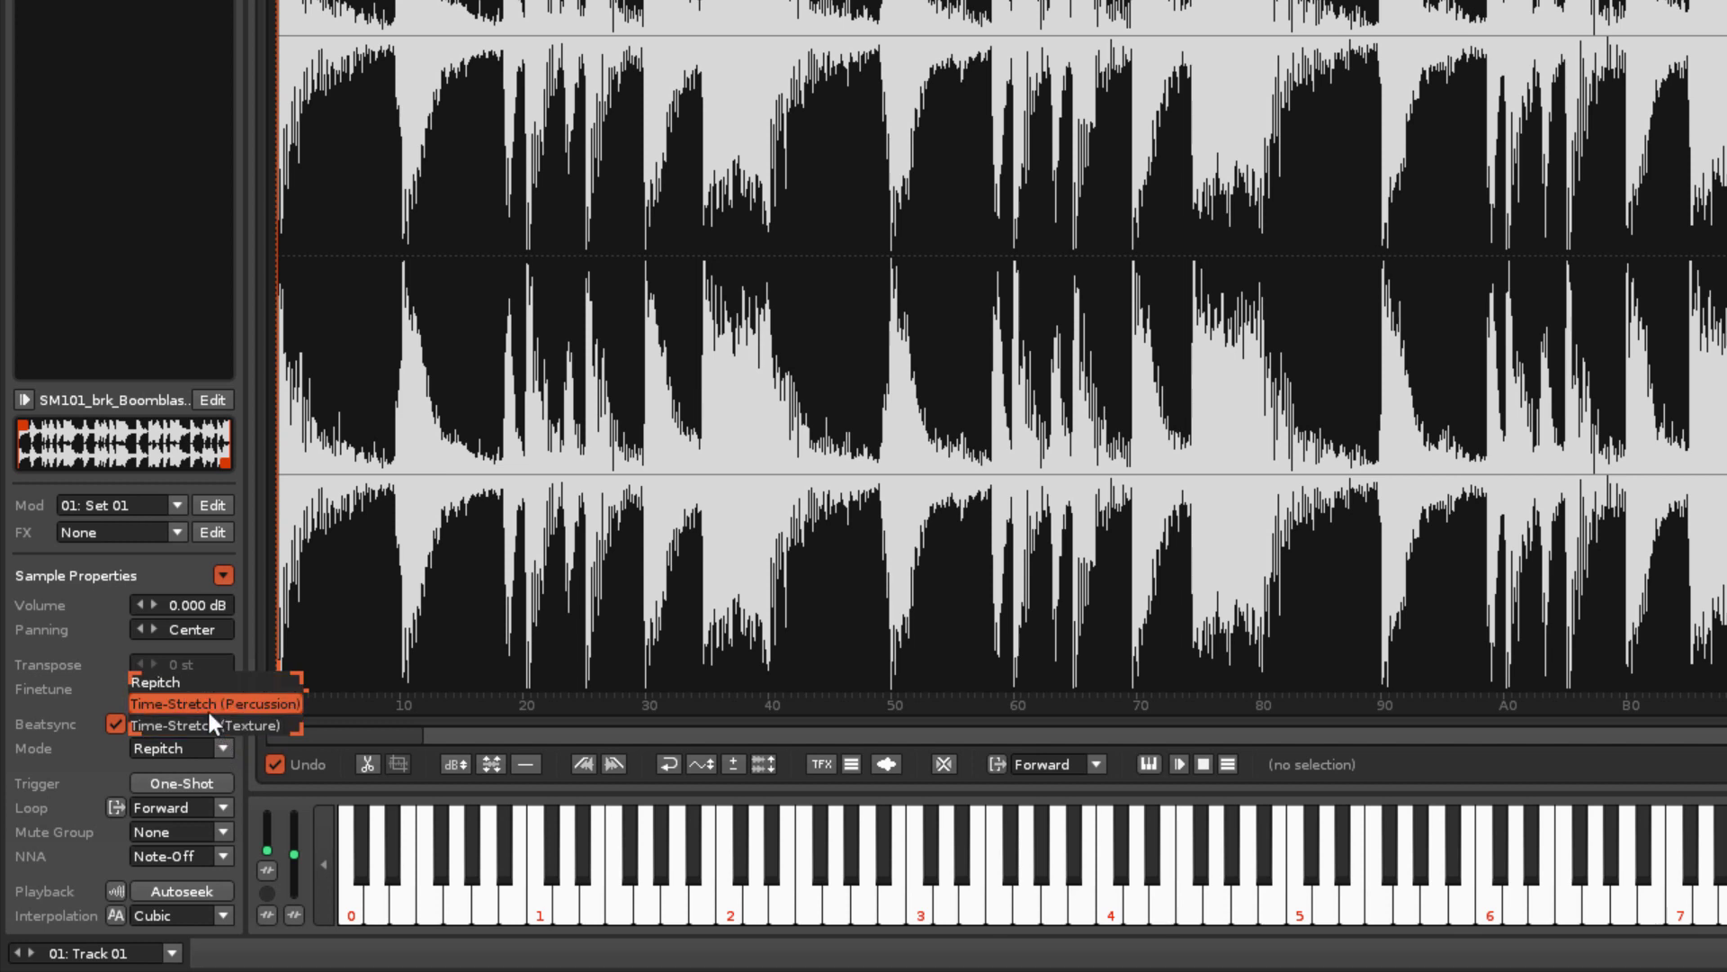
click(207, 709)
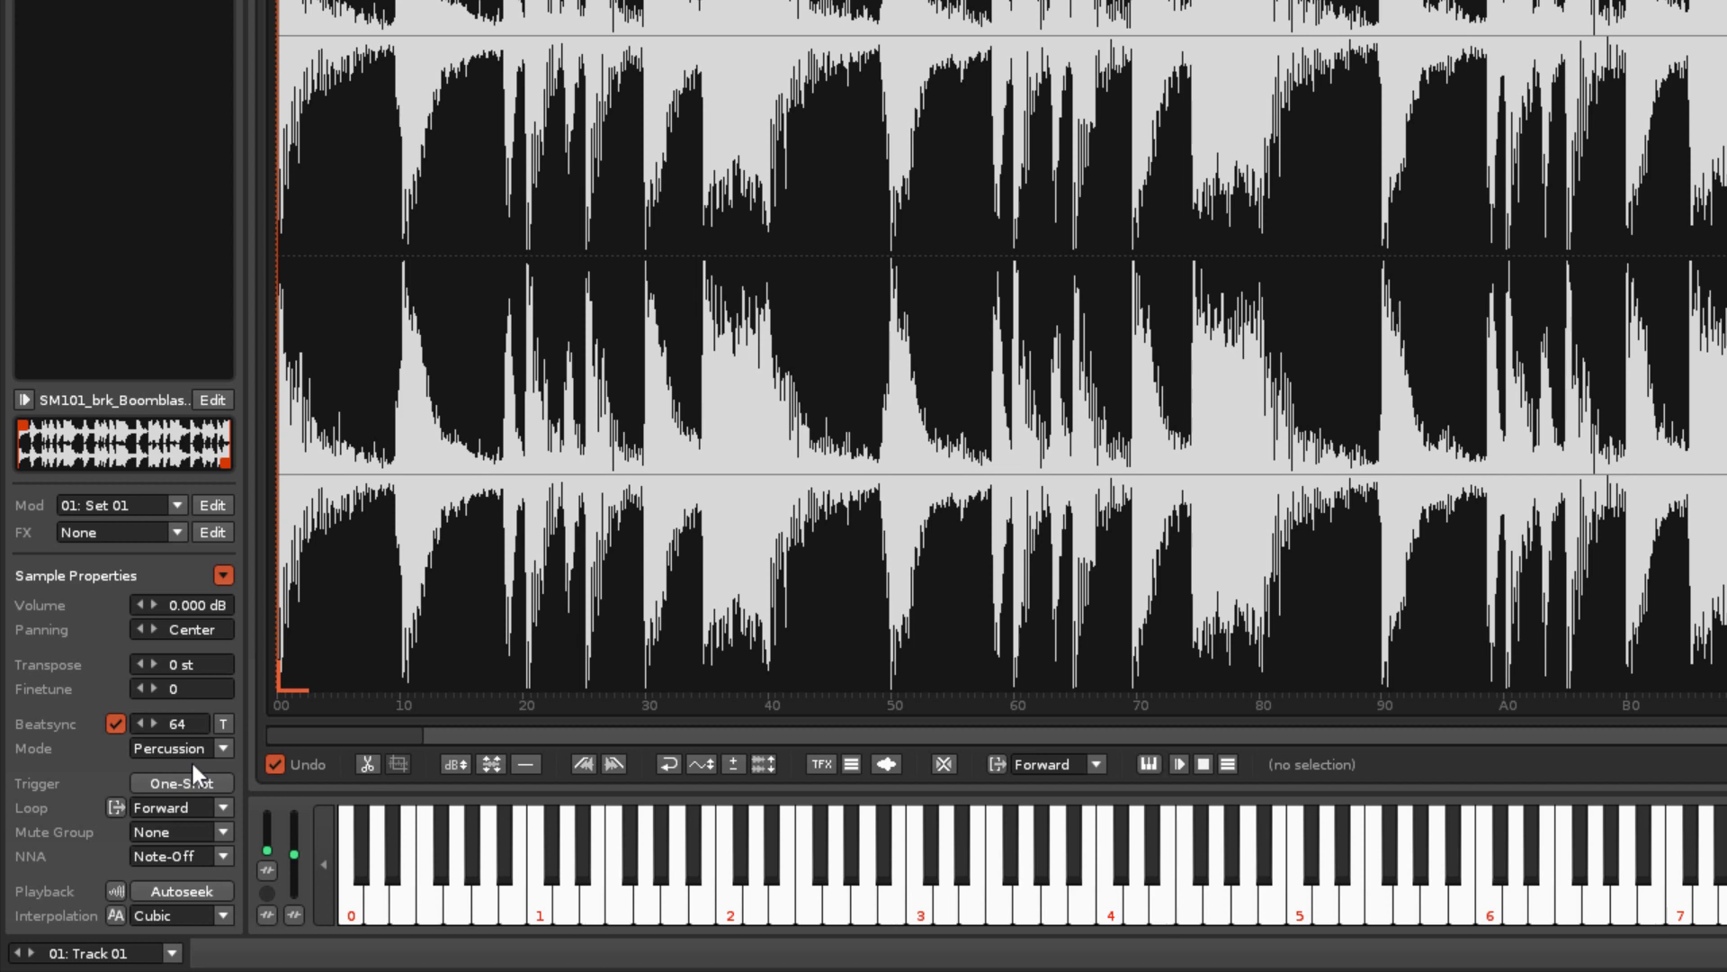
key(q)
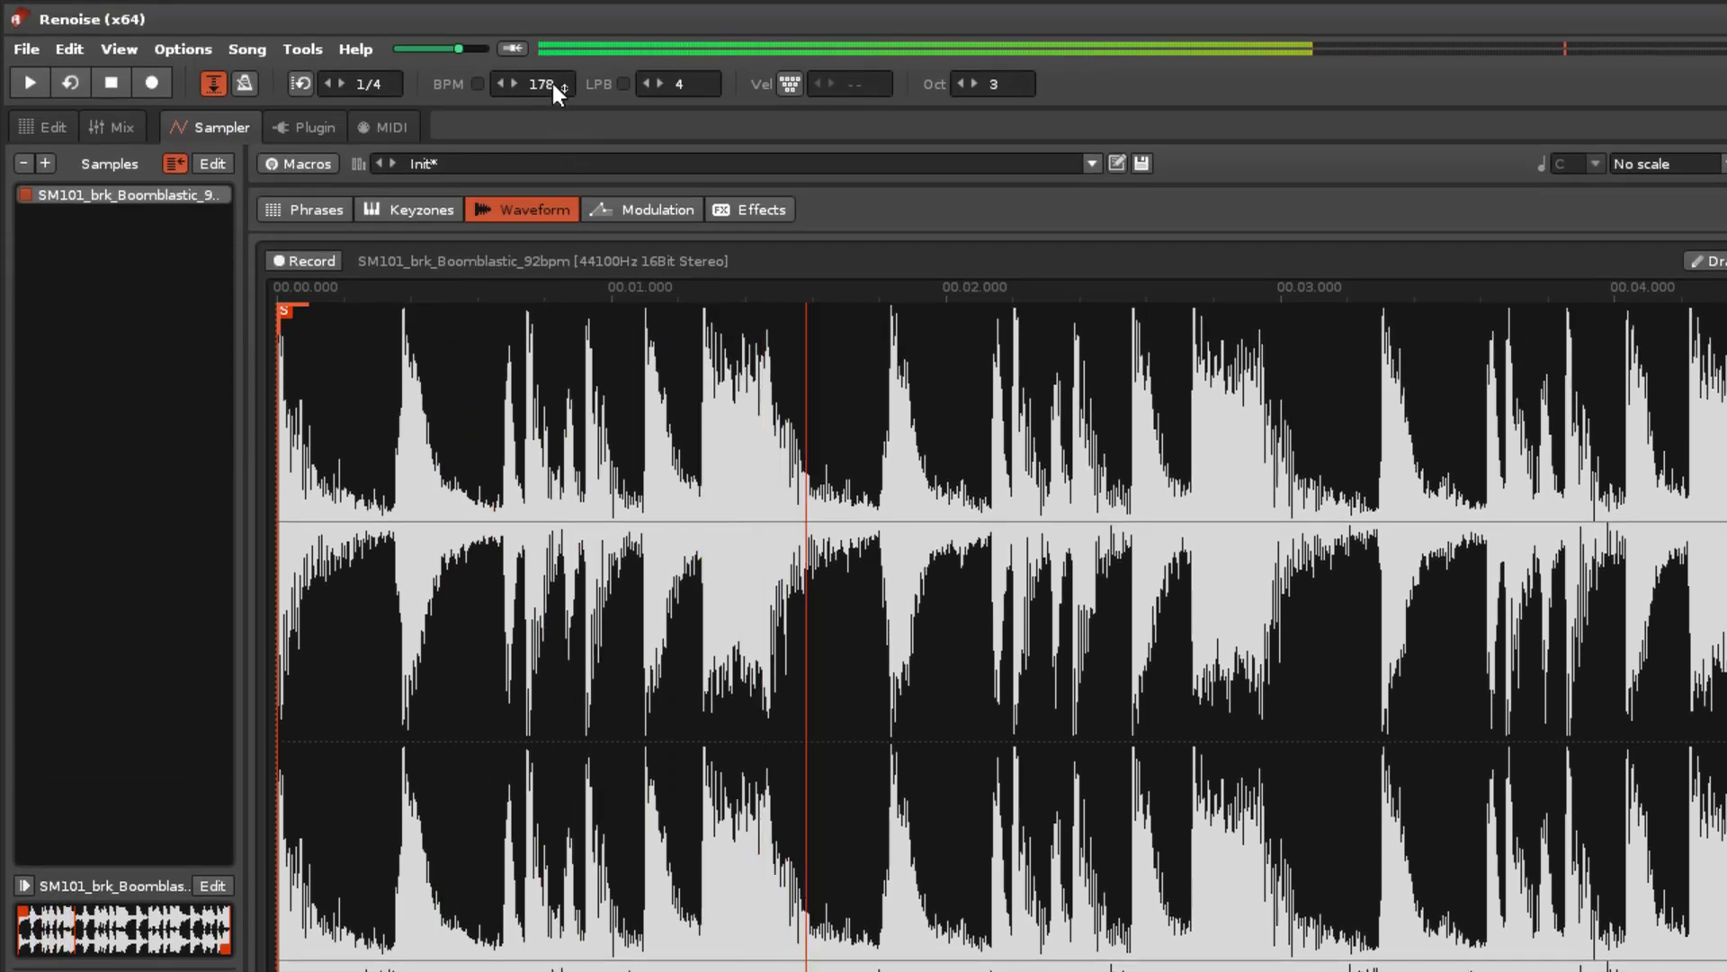
drag(552, 82, 553, 257)
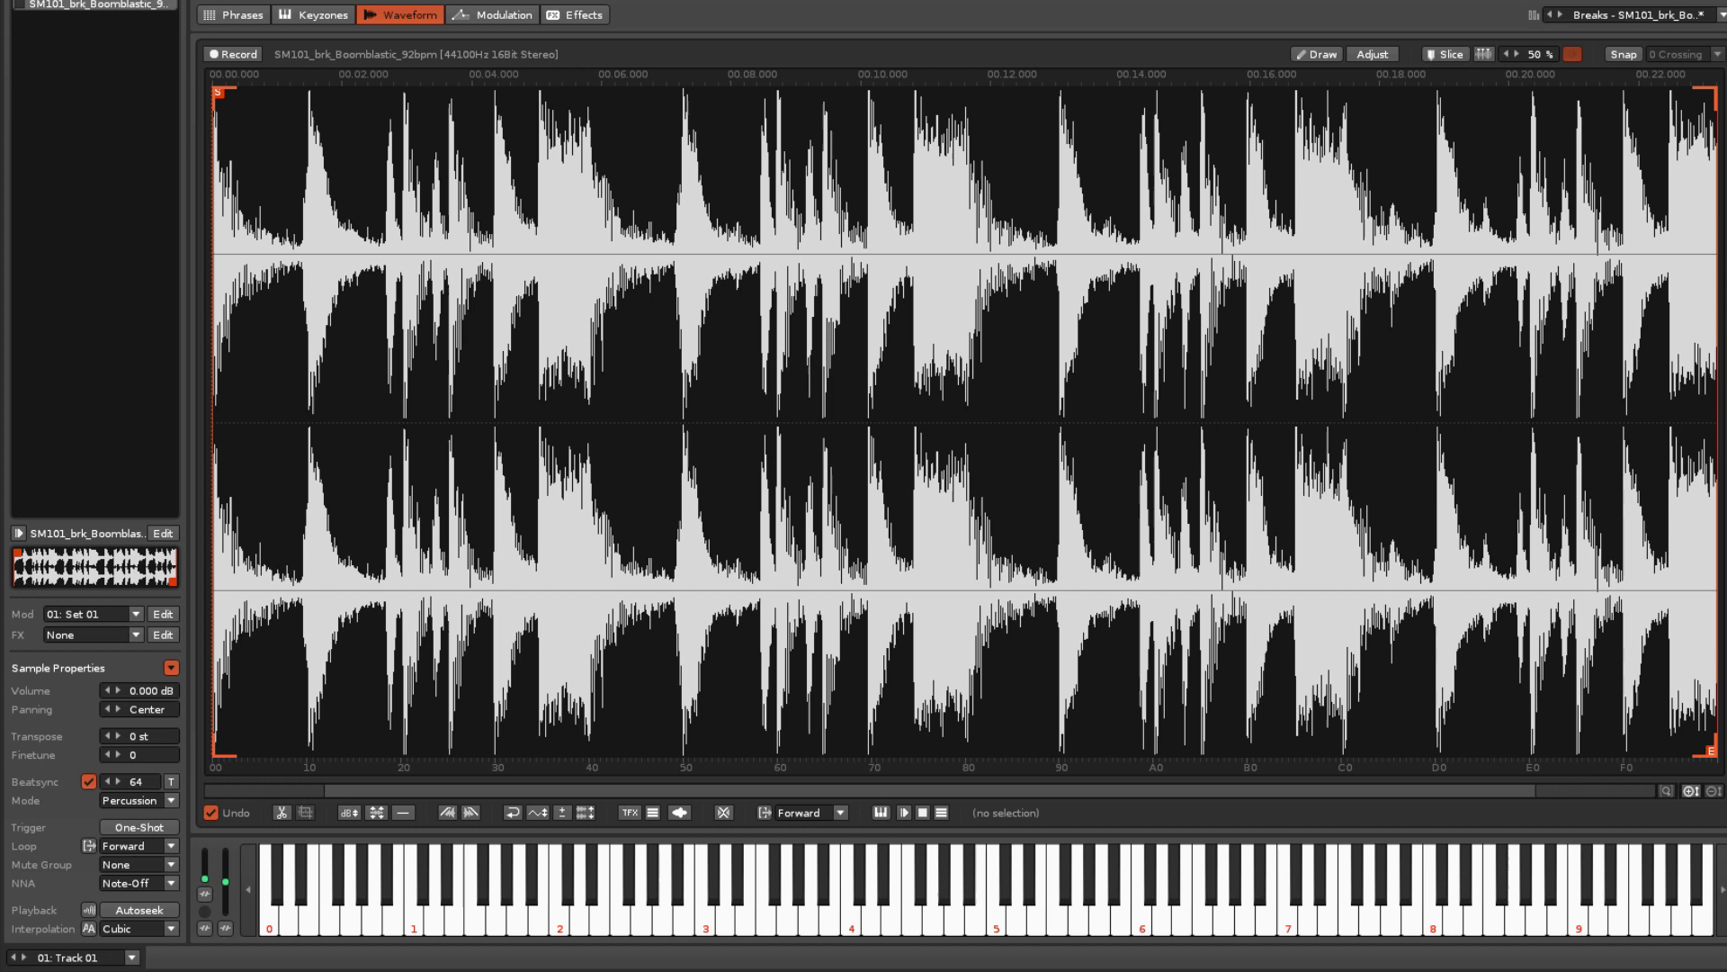
Switch to the ps_syn_wurble one-shot, enable Beatsync in Texture mode, and audition it before and after.
key(ctrl+Down)
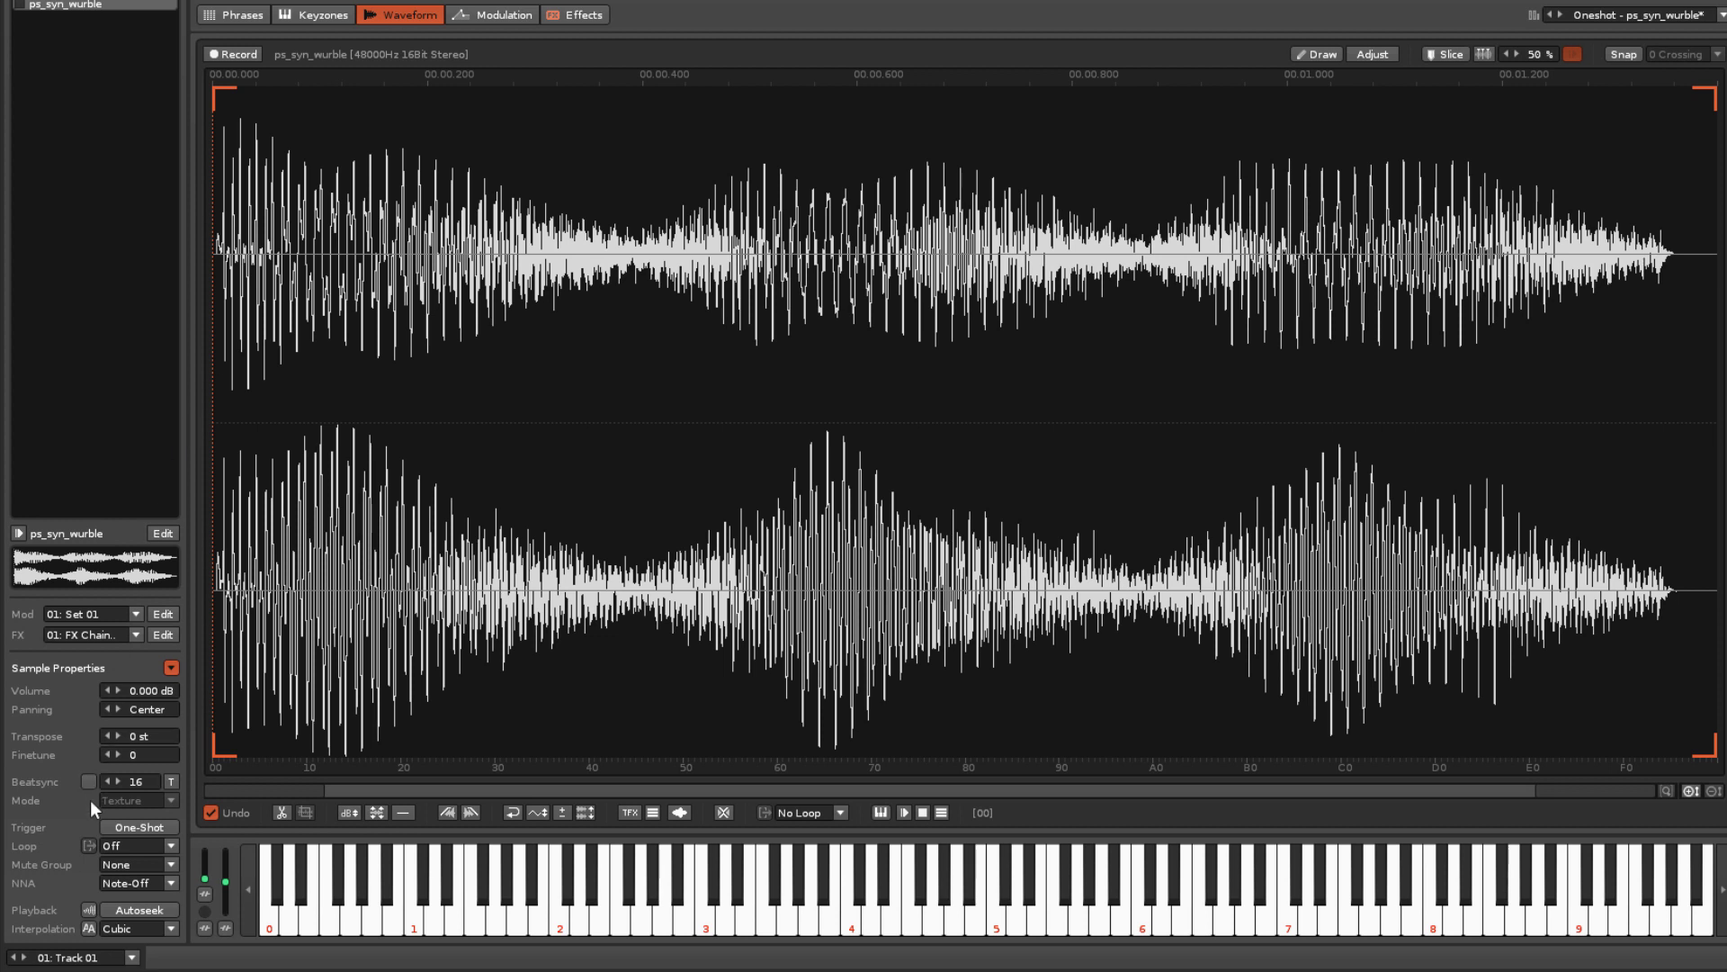
key(z)
click(87, 782)
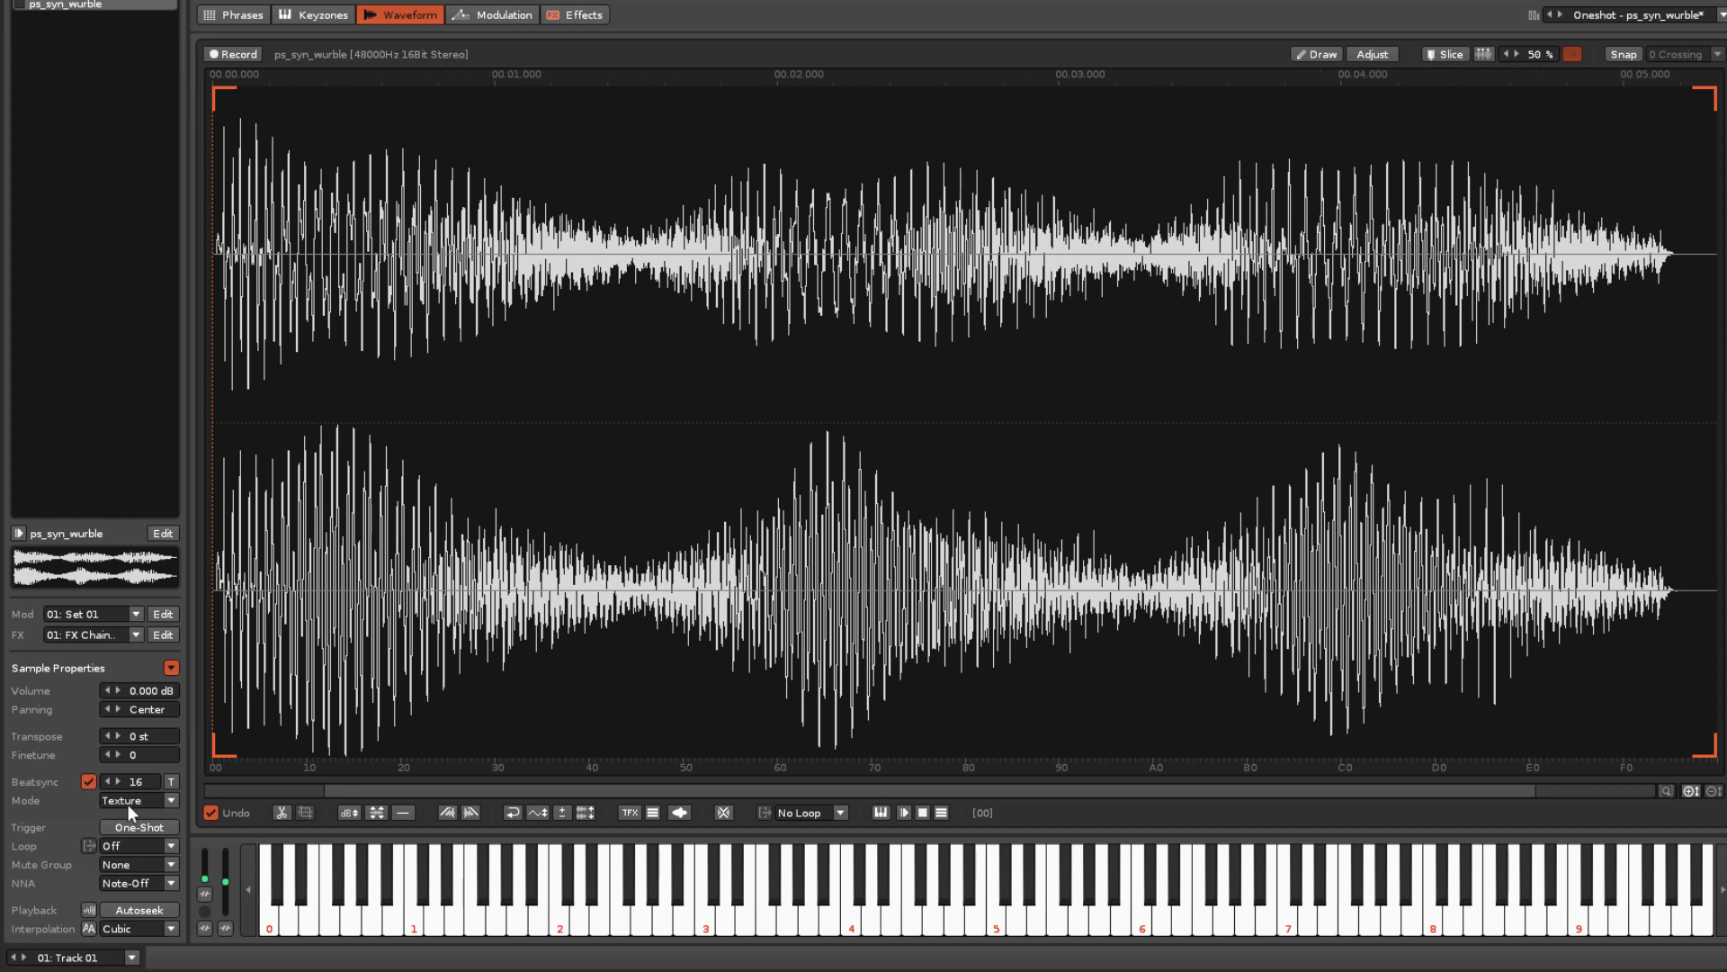
mouse_move(135, 801)
key(z)
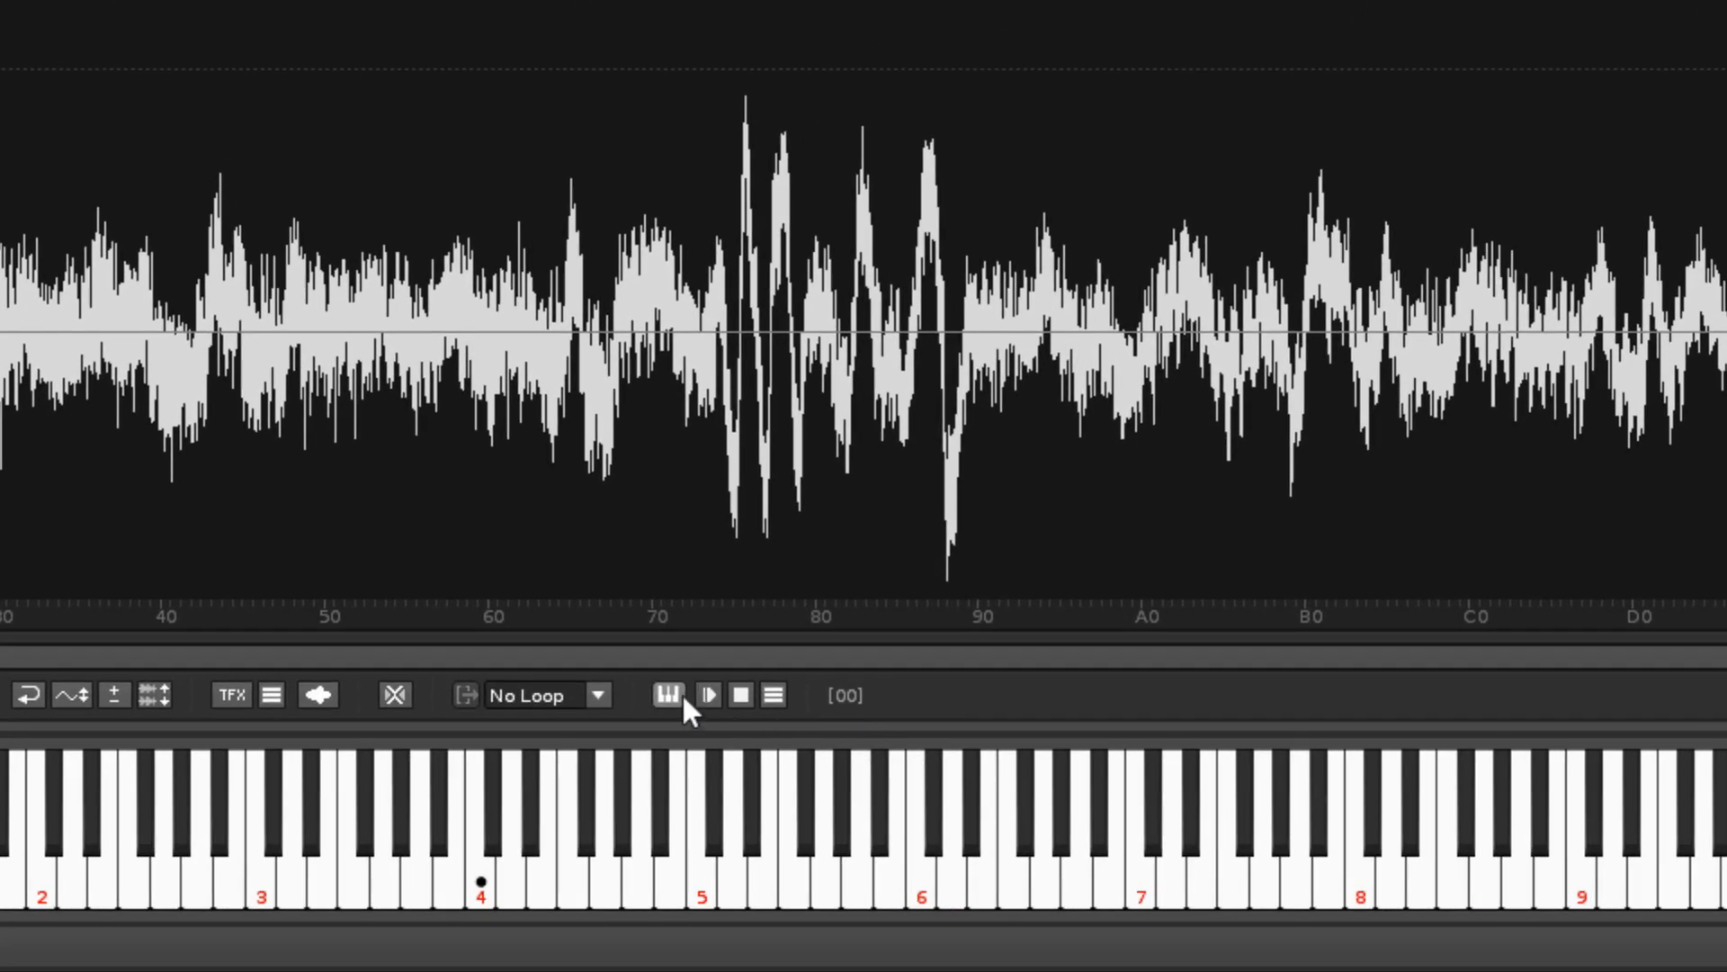
Enable keyboard sample preview and audition DR000071 from a clicked waveform start point.
click(670, 695)
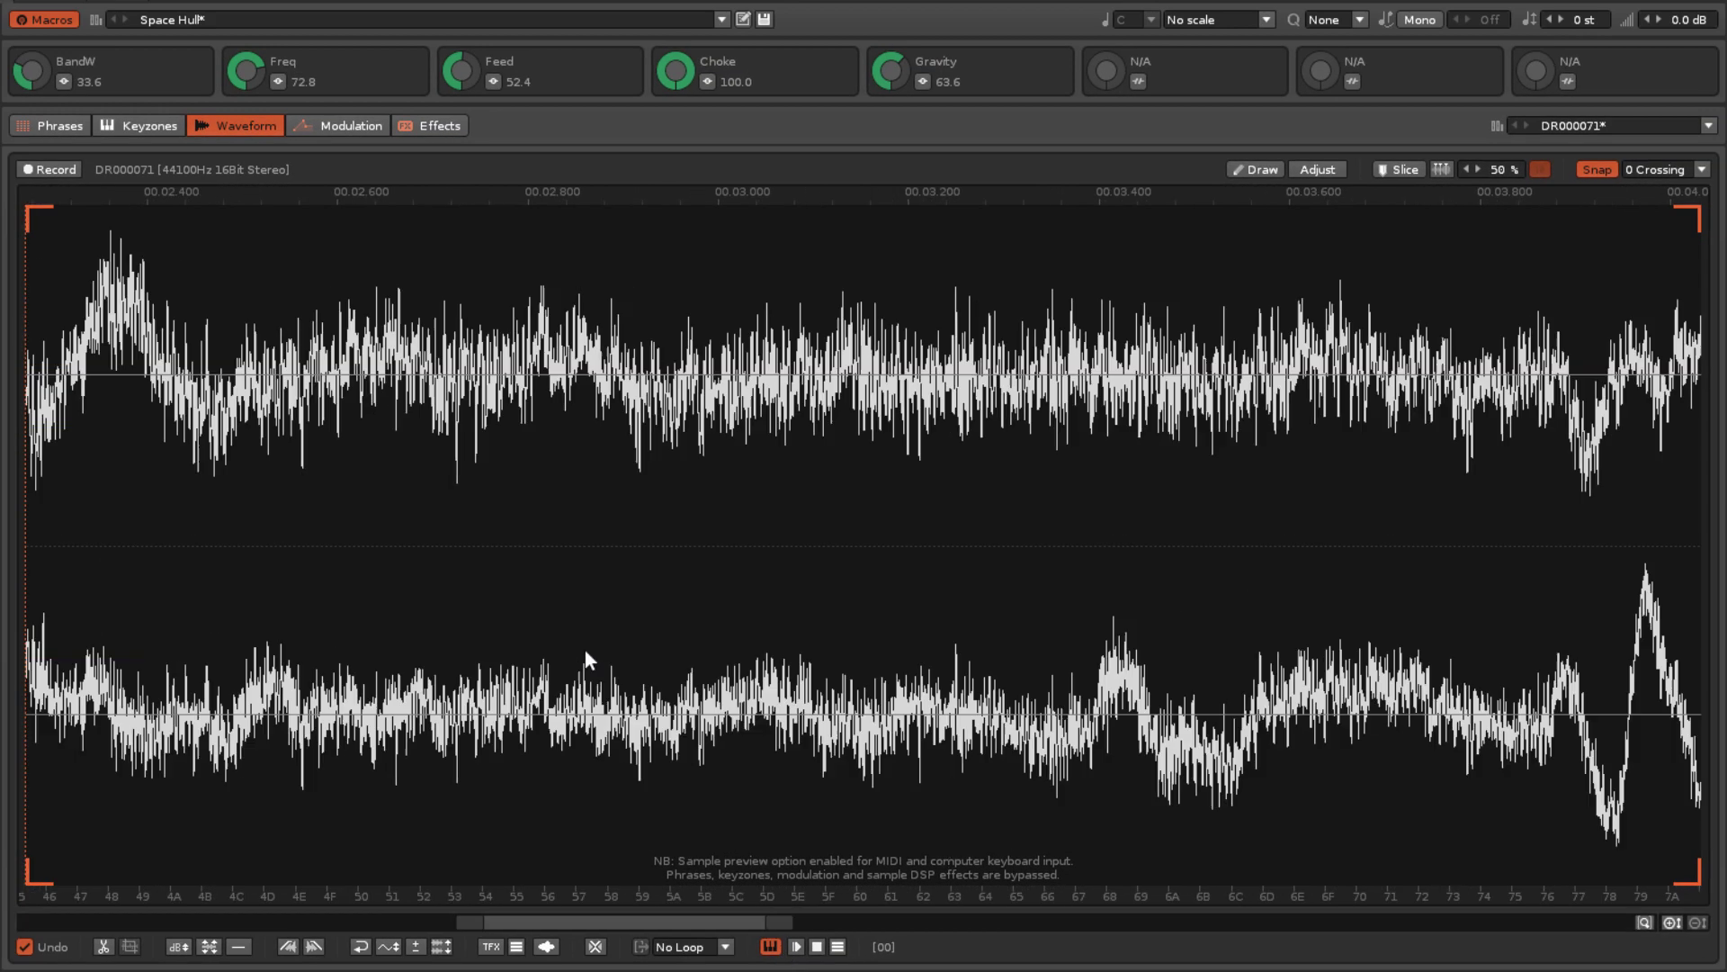
scroll(585, 652, up, 5)
click(554, 455)
key(z)
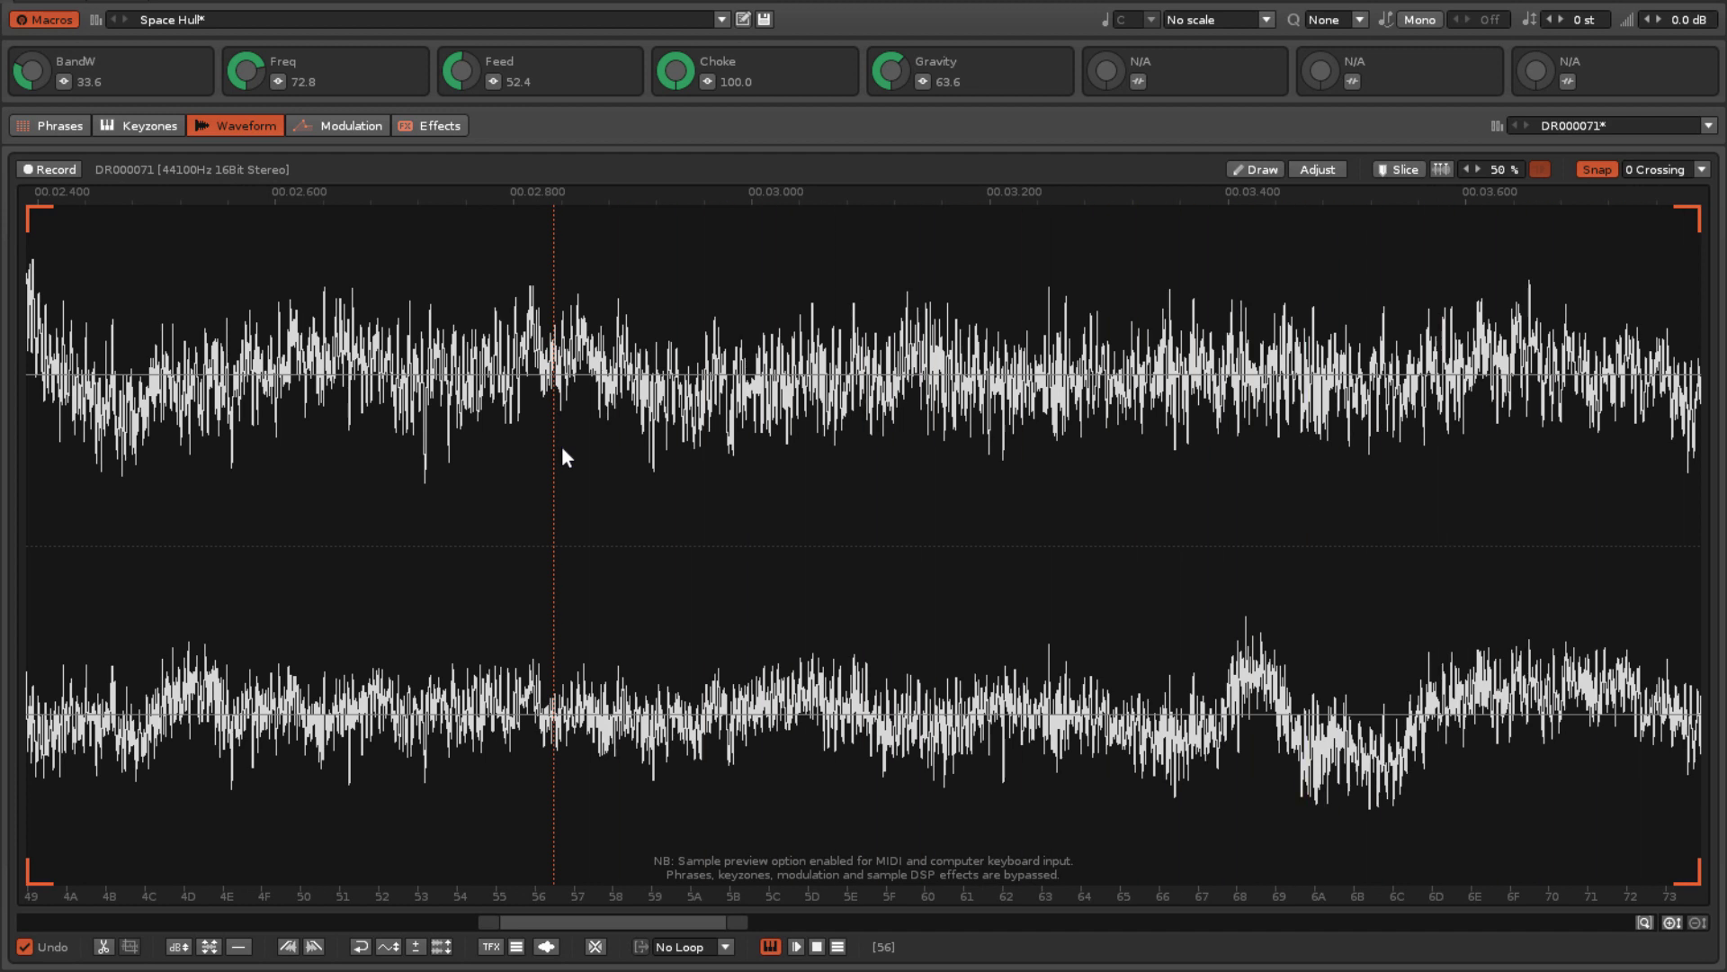
Select waveform region 49–6A, preview it, and open the prehear routing options.
mouse_move(56, 406)
mouse_down()
mouse_move(941, 466)
mouse_move(1355, 444)
mouse_up()
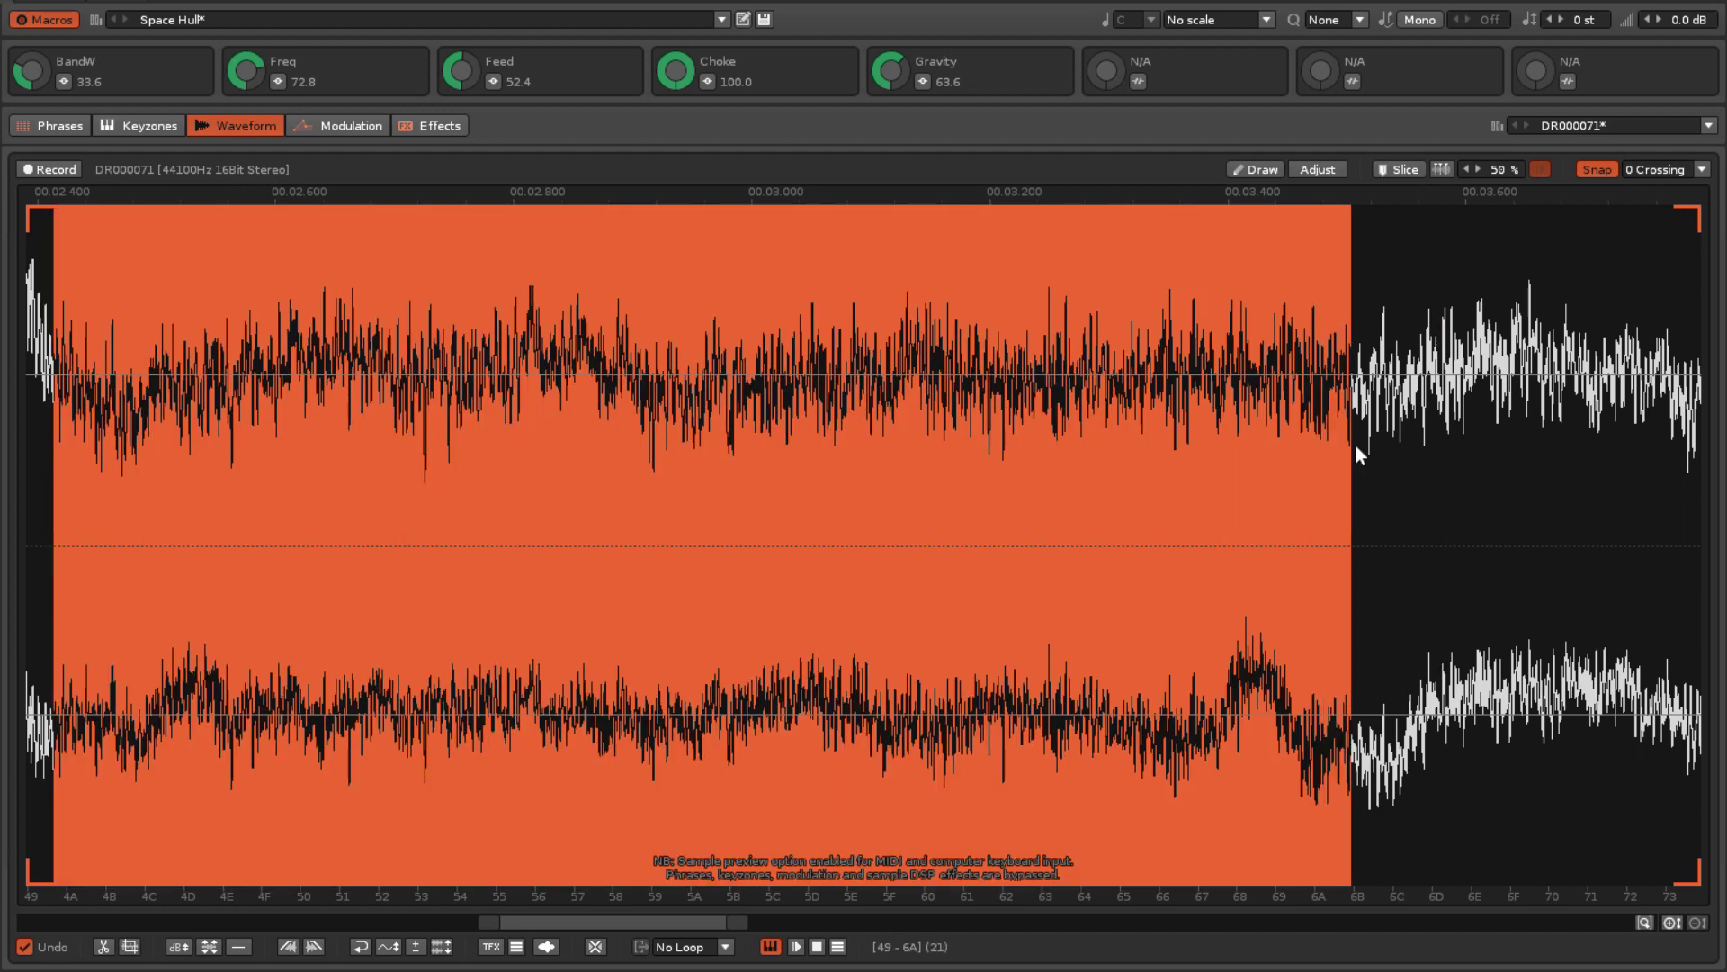
key(z)
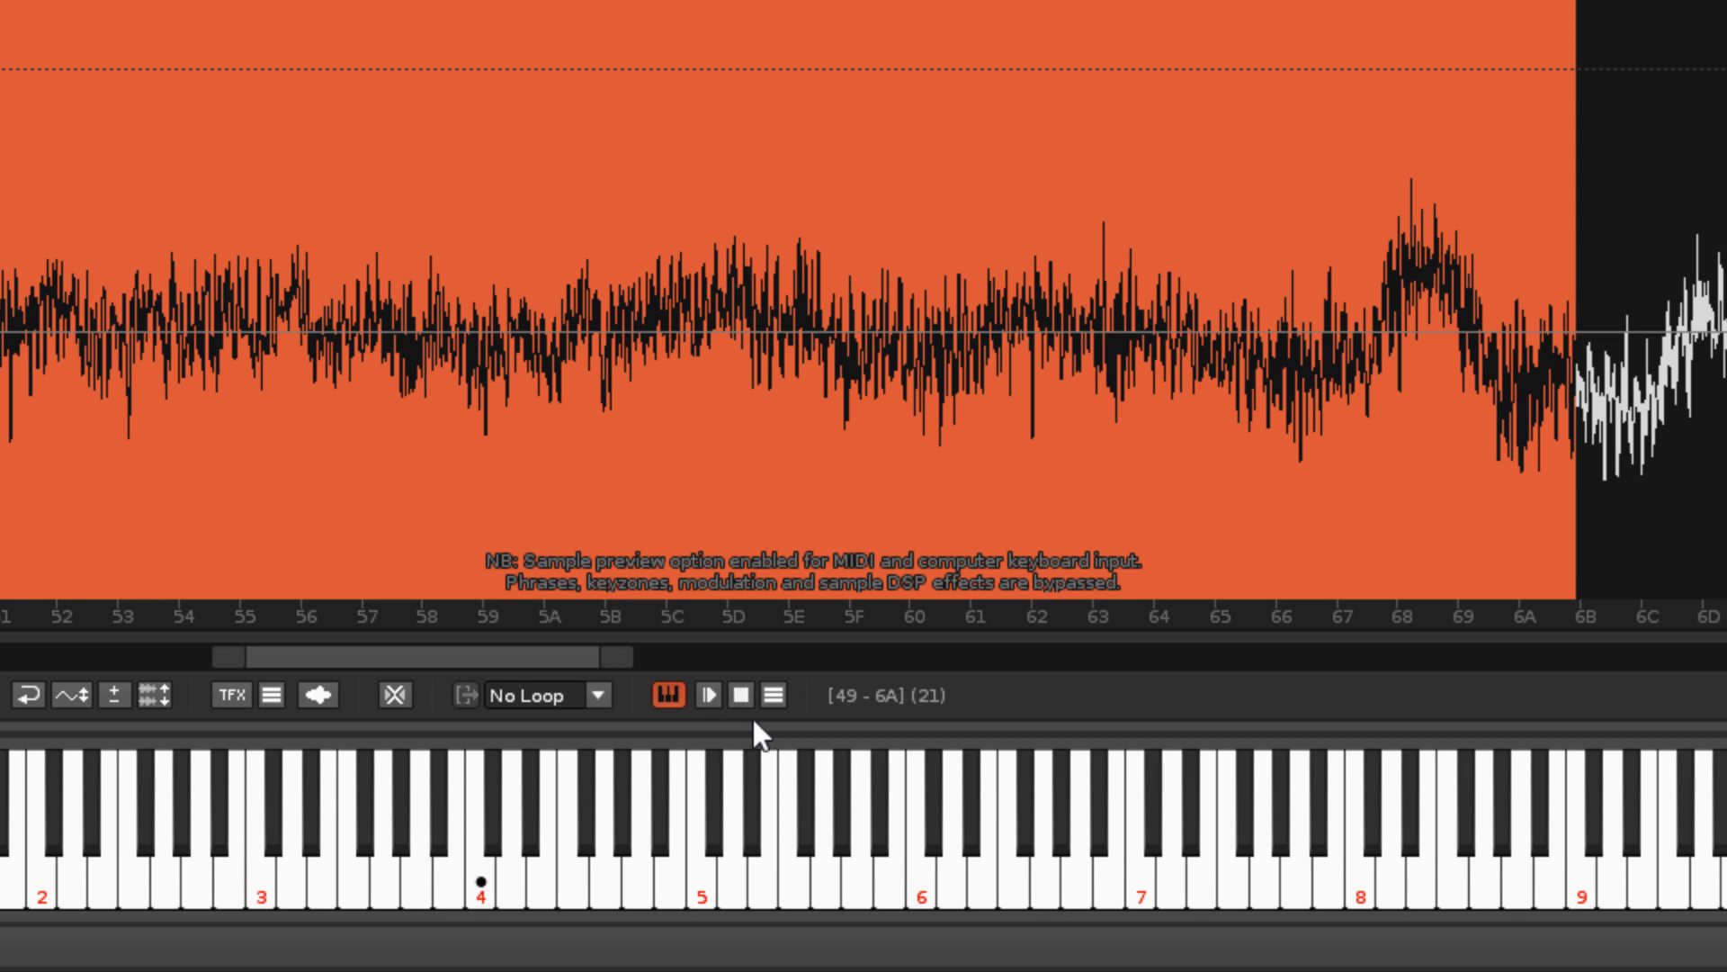
click(781, 687)
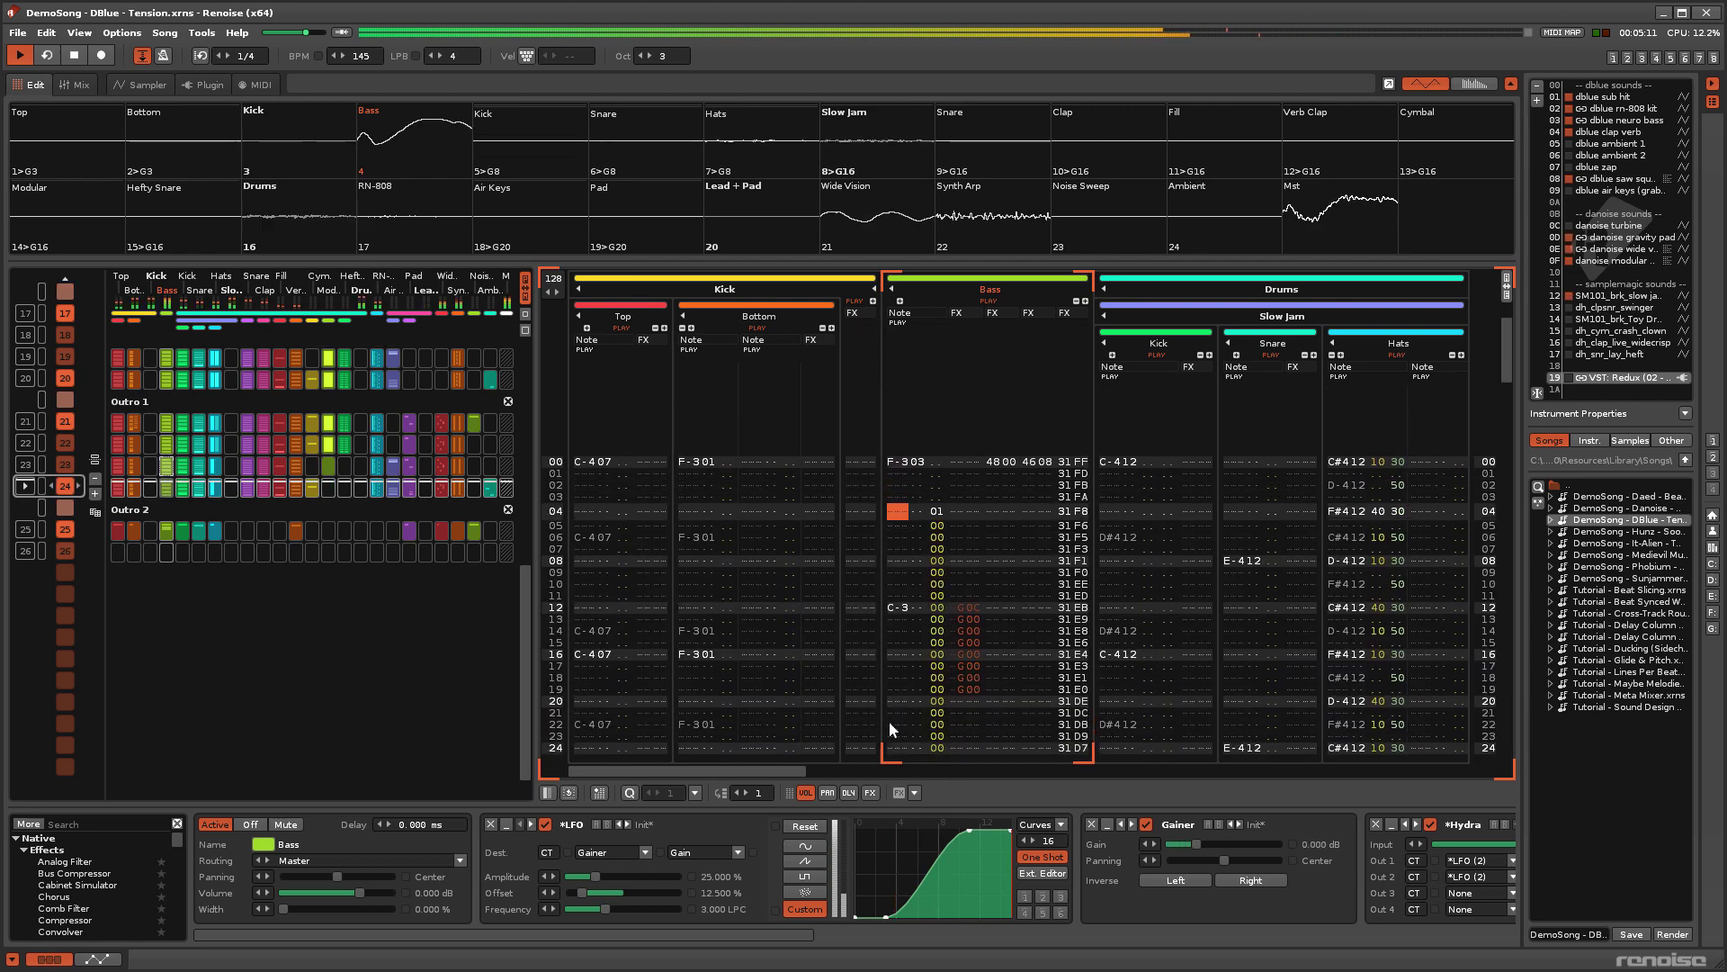
Show the Bass instrument's Redux editor from the Plugin tab.
click(209, 82)
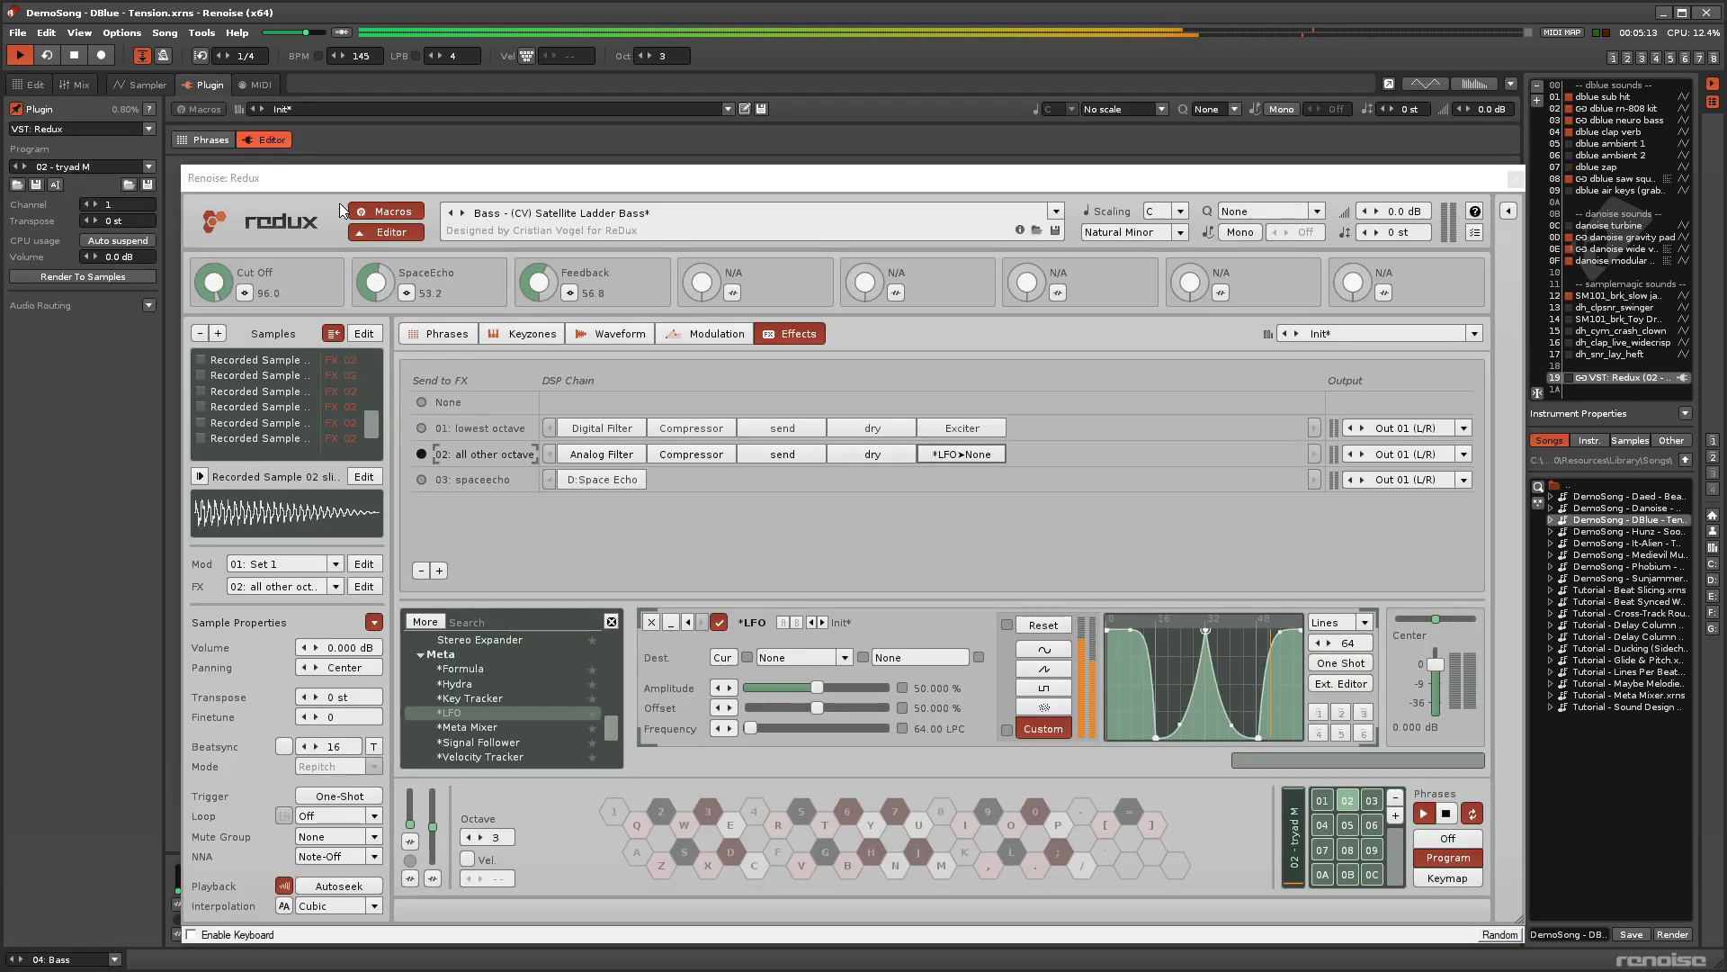